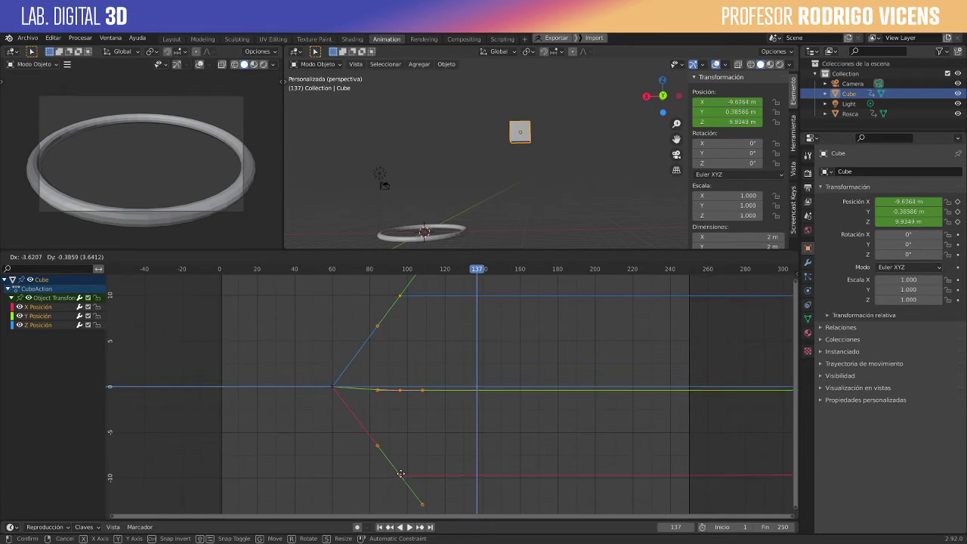
- Move the cube's final position keyframes to about frame 172 and play the animation from about frame 60
click(402, 475)
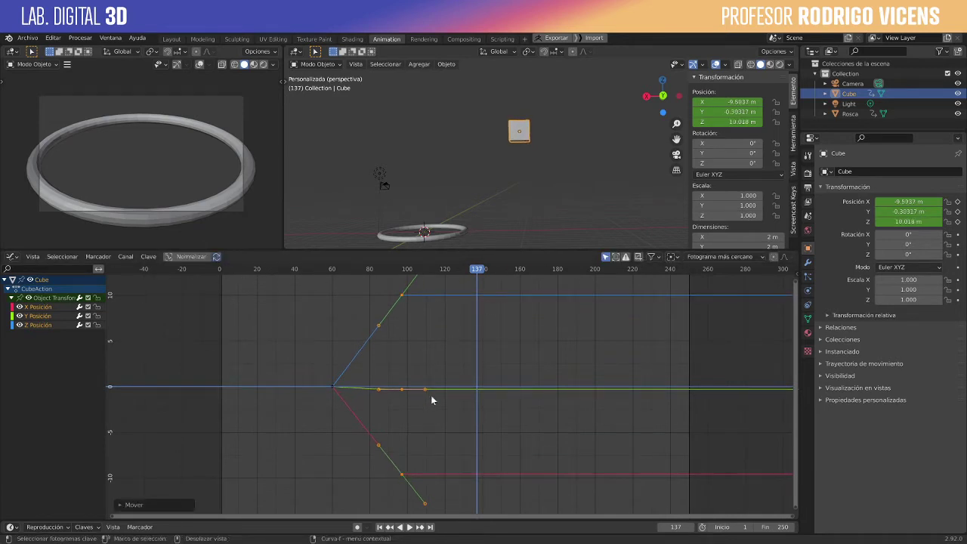
key(g)
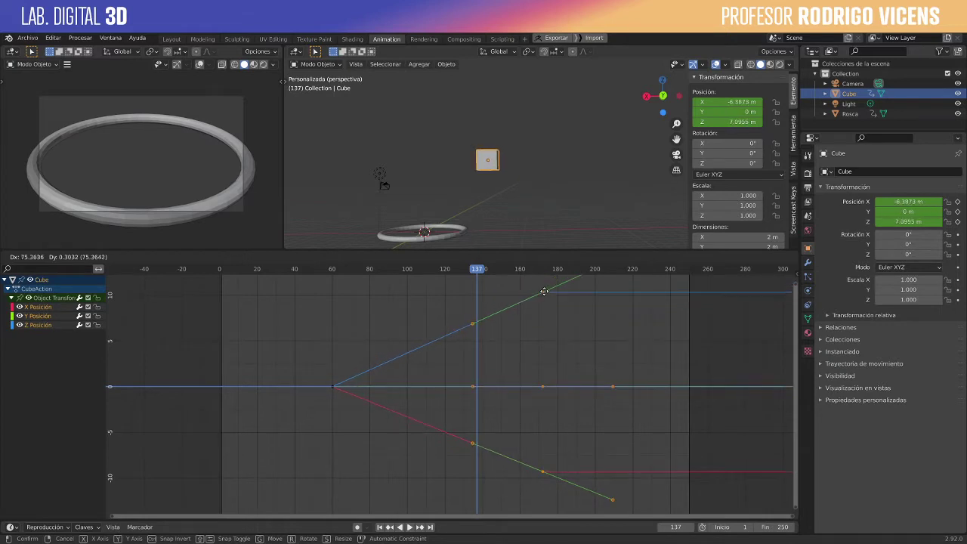
click(550, 290)
drag(462, 270, 335, 270)
key(space)
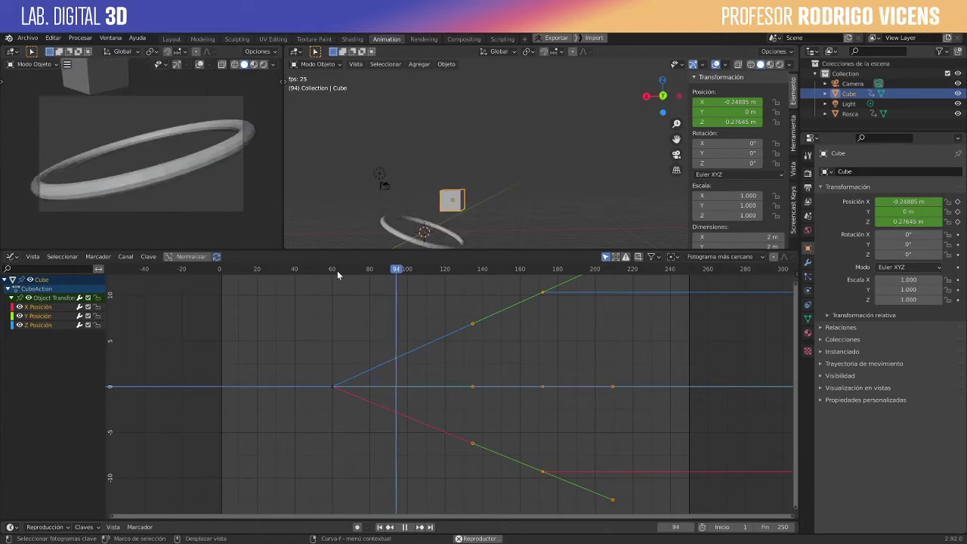
key(space)
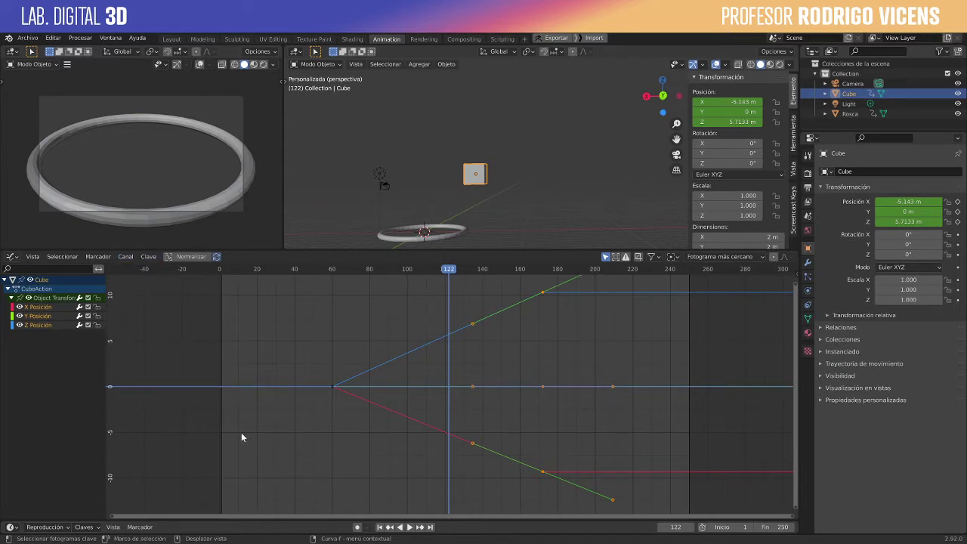
- Deselect the keyframes and set the 3D view to front orthographic with the cube and ring centred at frame 163
key(h)
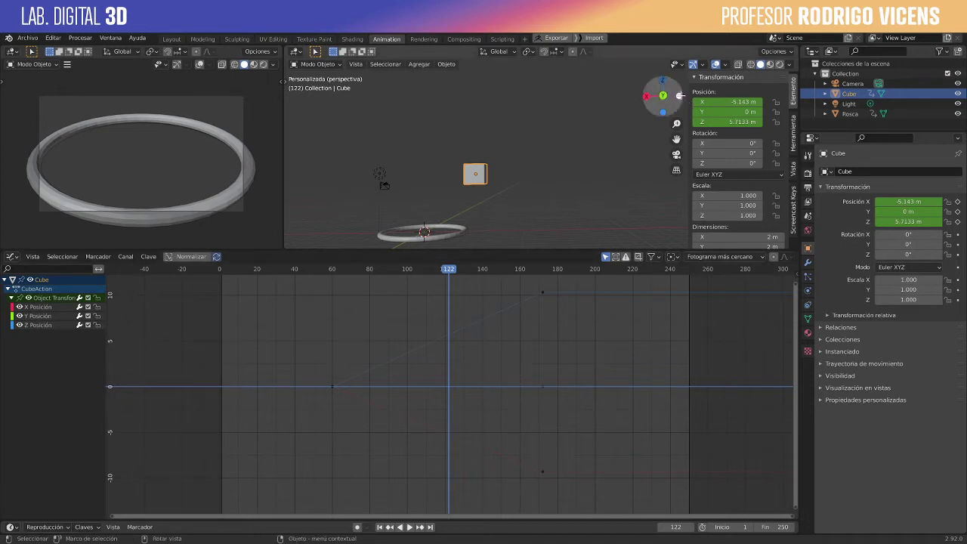
click(646, 96)
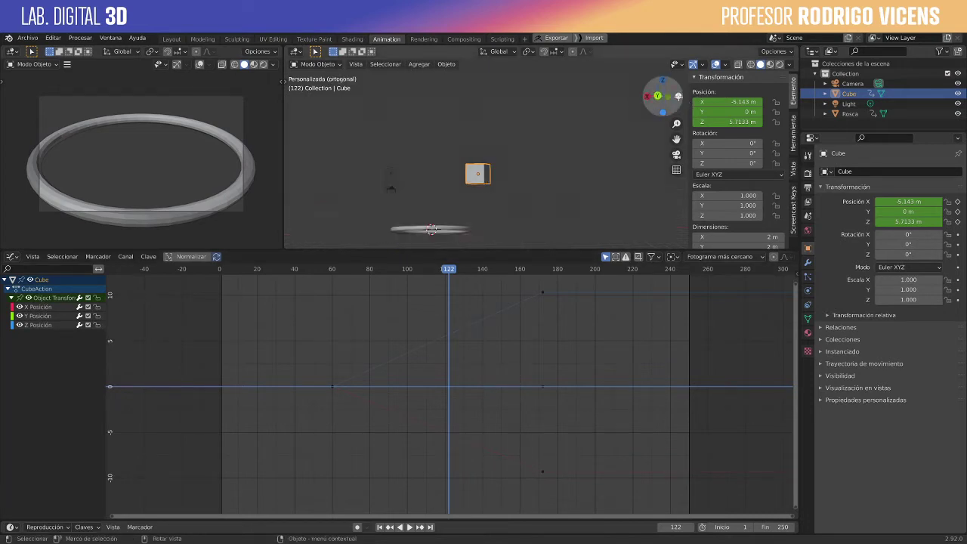
click(647, 96)
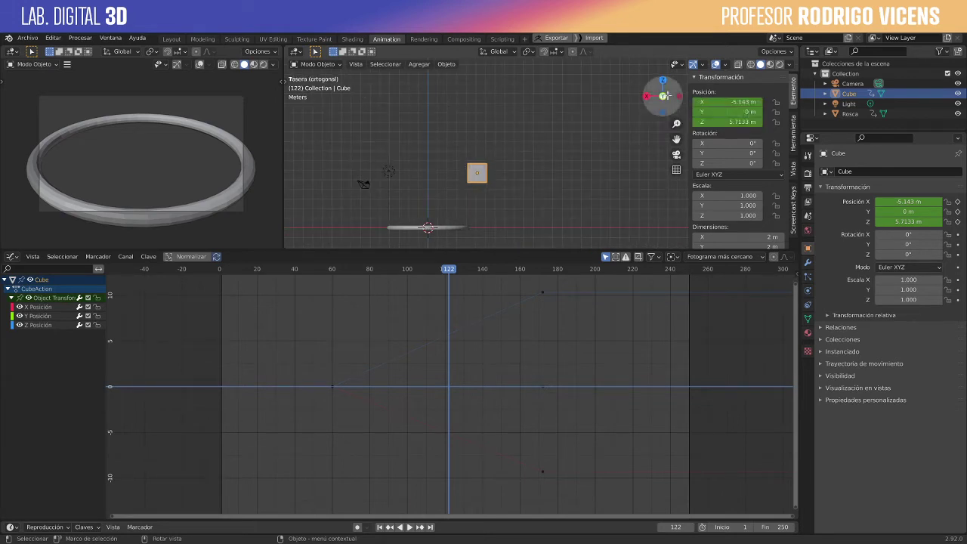
click(661, 96)
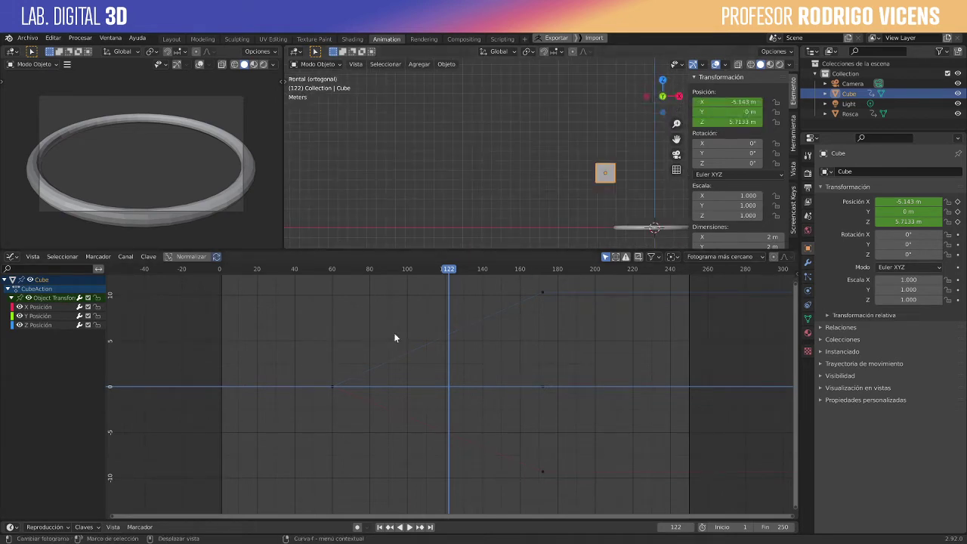
drag(438, 269, 526, 293)
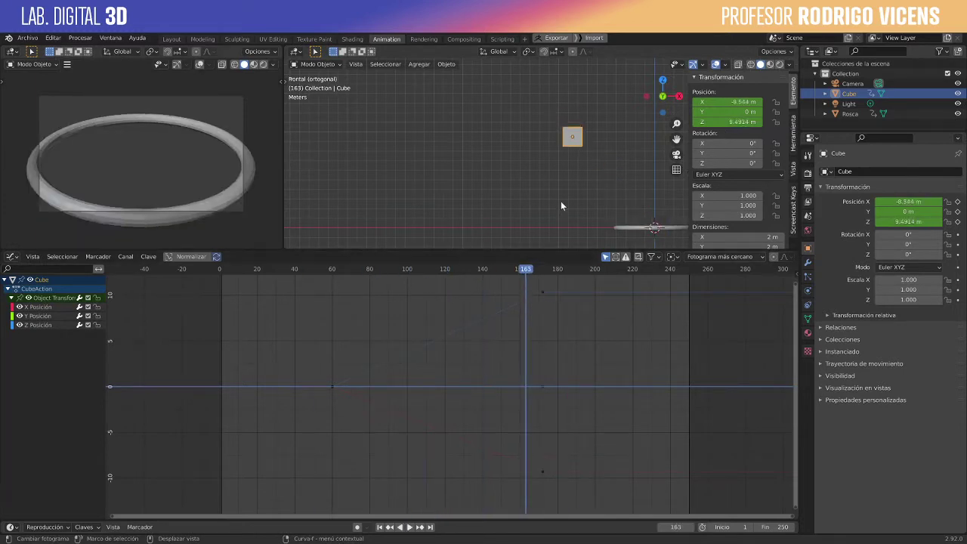
shift+middle_drag(589, 156, 416, 148)
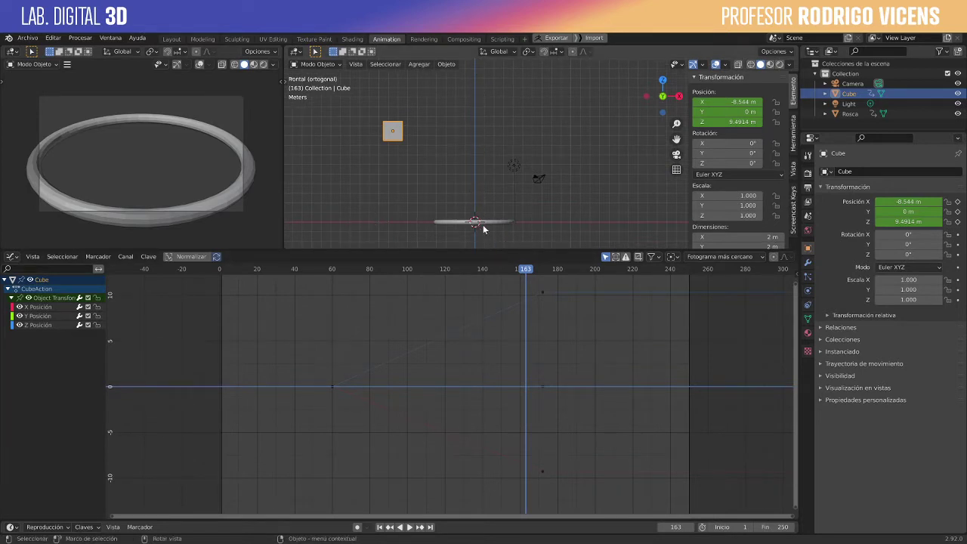
middle_drag(482, 225, 527, 217)
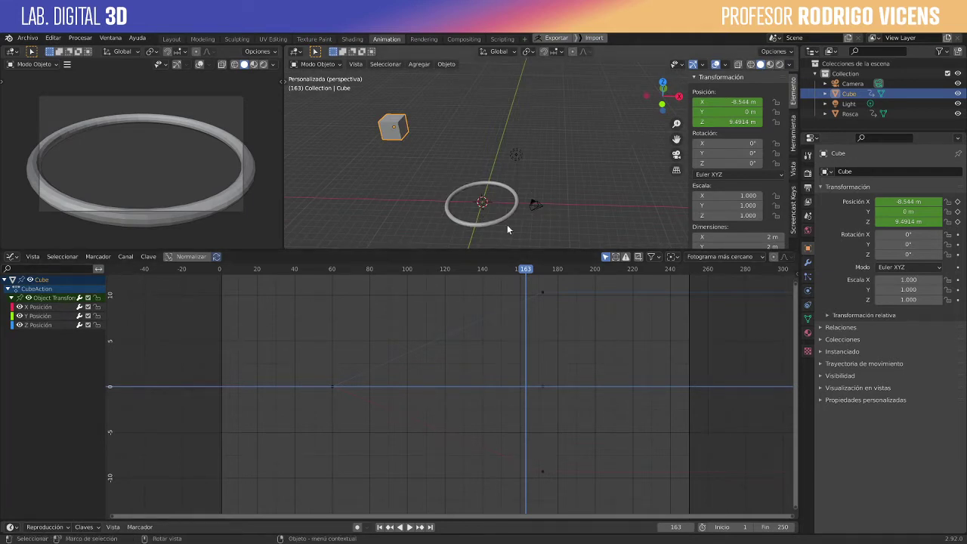
click(656, 103)
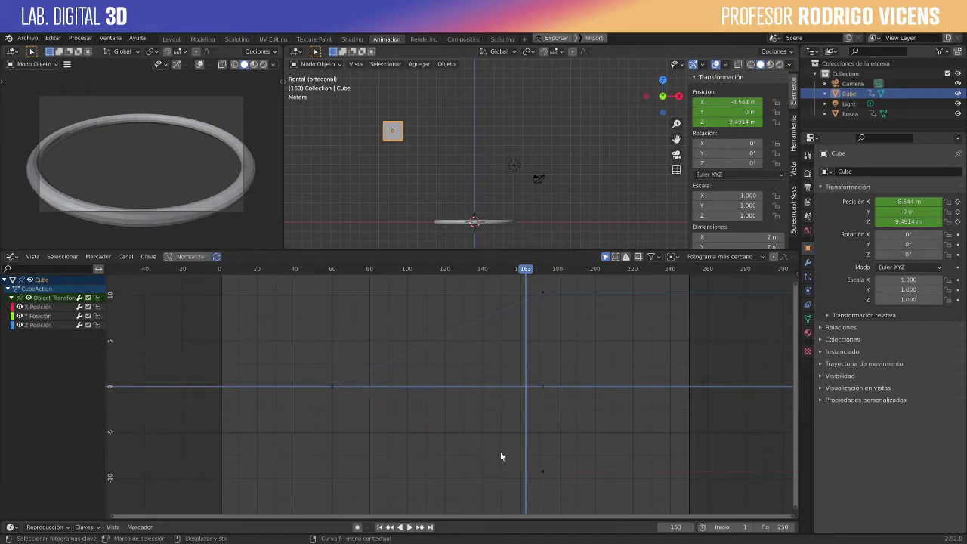
- At frame 172, move the cube to about X 13.457 m, Z 10.137 m and insert a Position keyframe
click(542, 473)
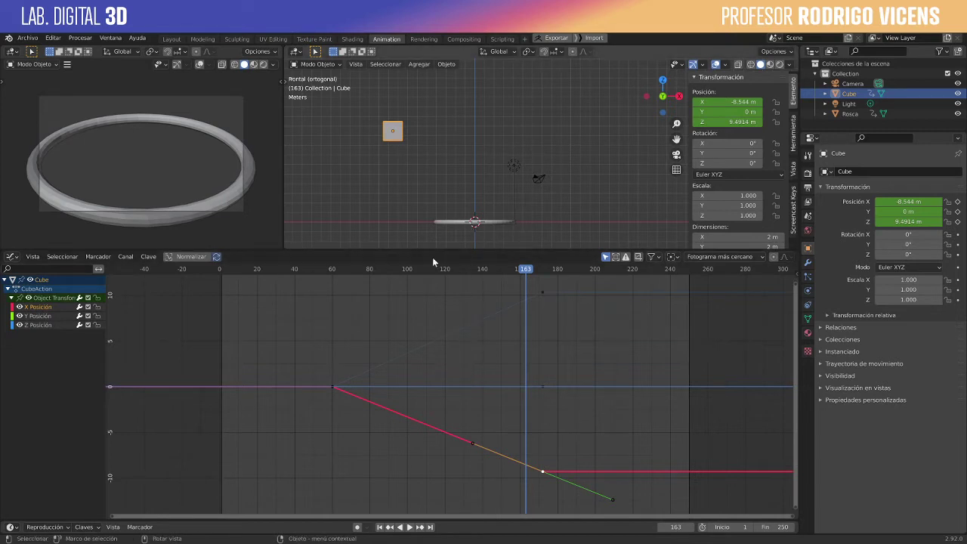
drag(516, 270, 542, 326)
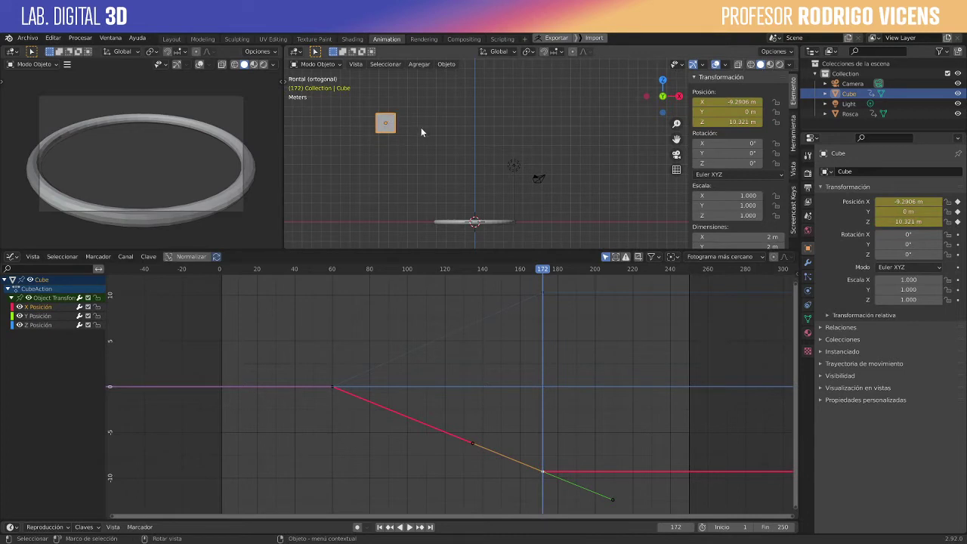
key(g)
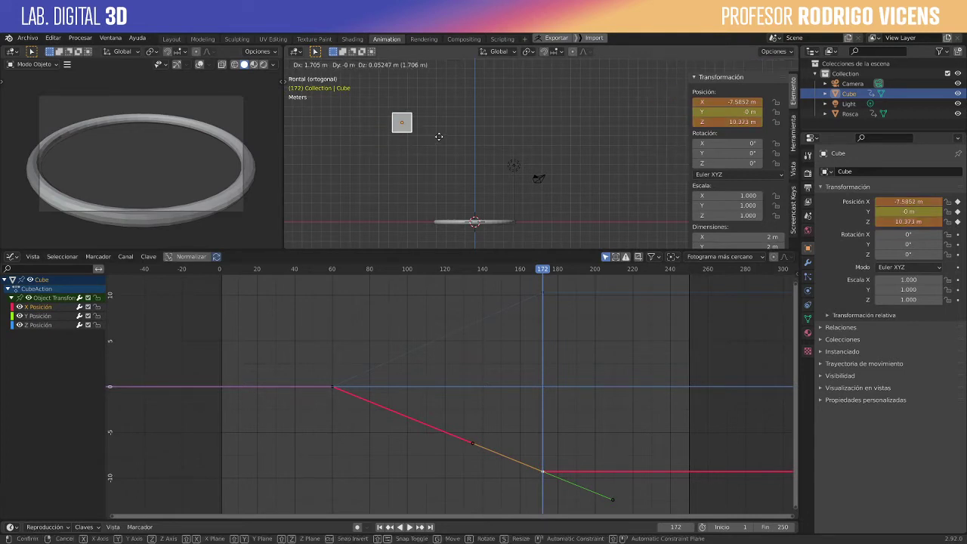
click(630, 140)
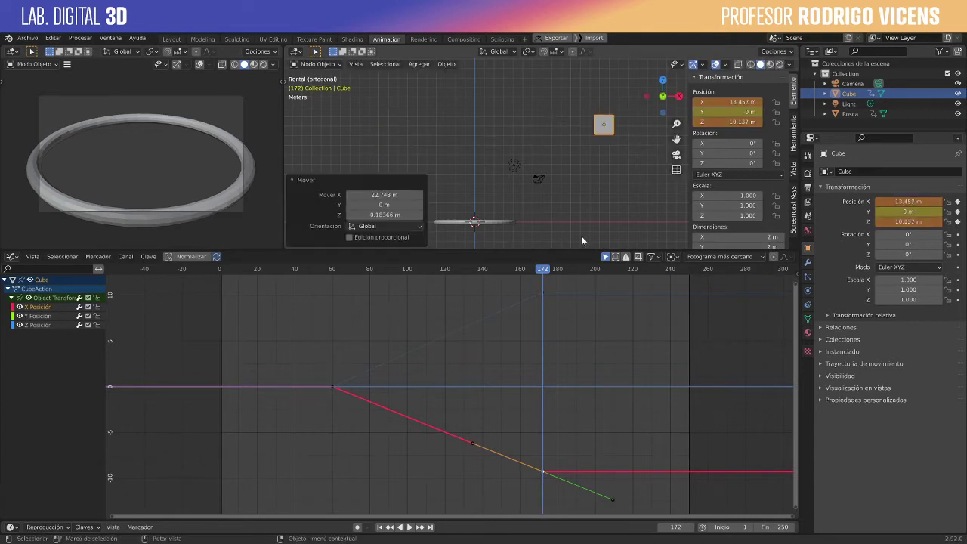
key(i)
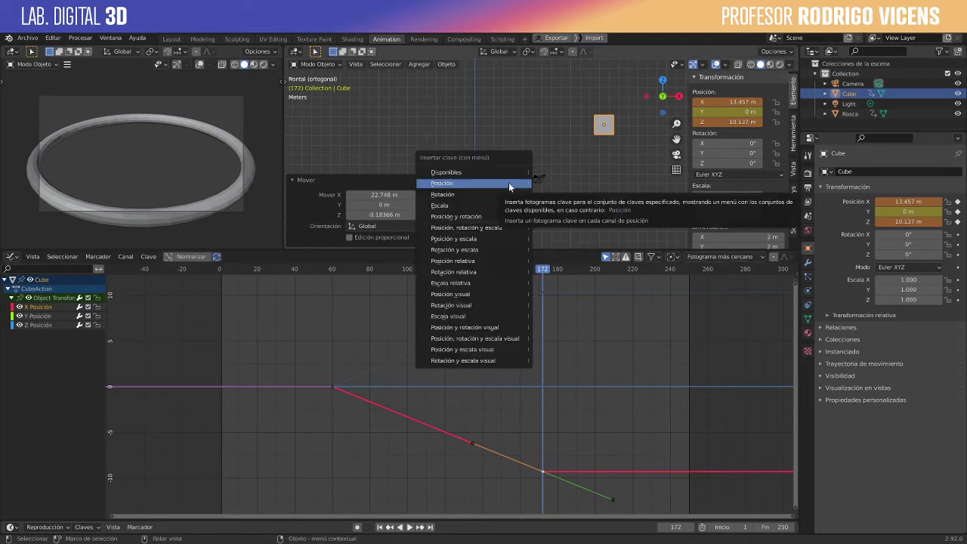
click(509, 182)
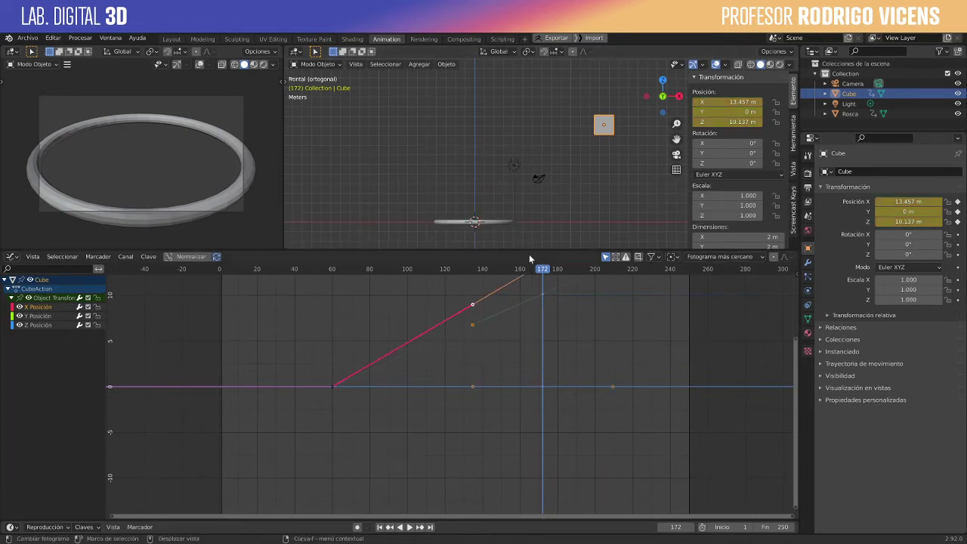
- Play back the cube's motion from about frame 60 and fit the curves in the graph
drag(536, 269, 348, 292)
key(space)
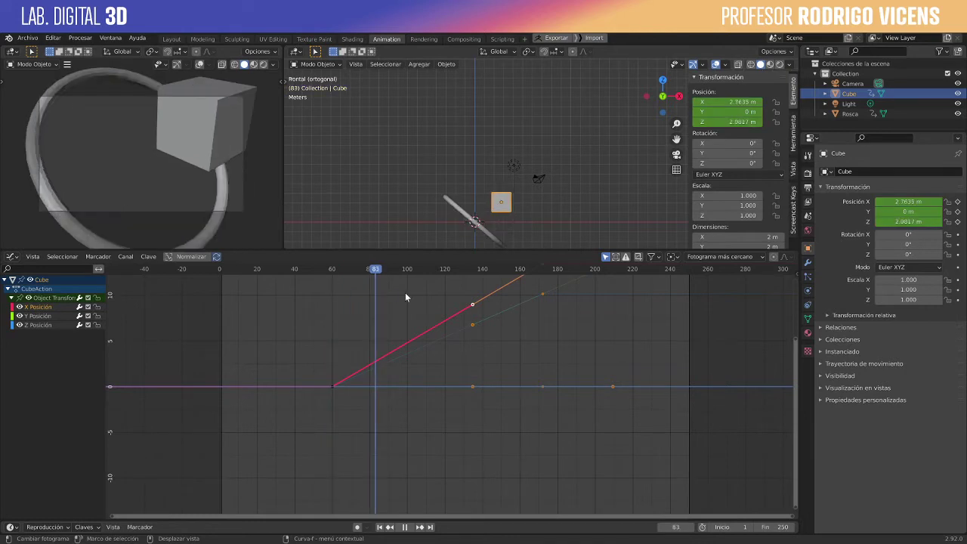
key(space)
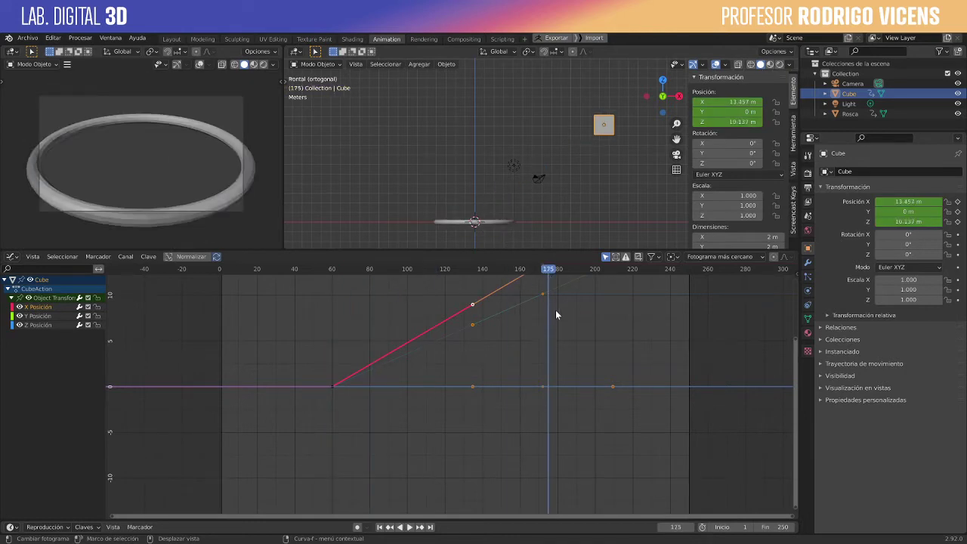
key(Home)
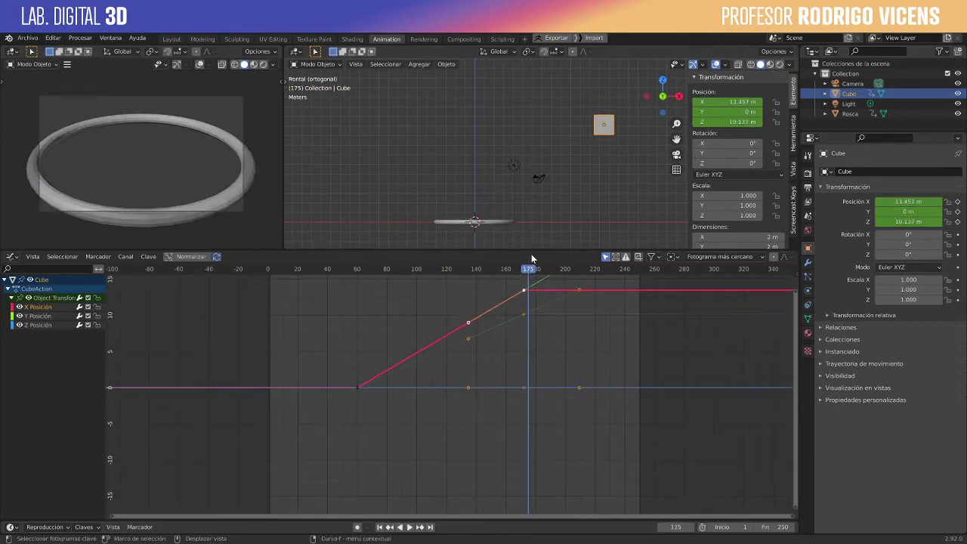
mouse_move(531, 269)
mouse_down()
mouse_move(362, 287)
mouse_move(533, 276)
mouse_up()
key(space)
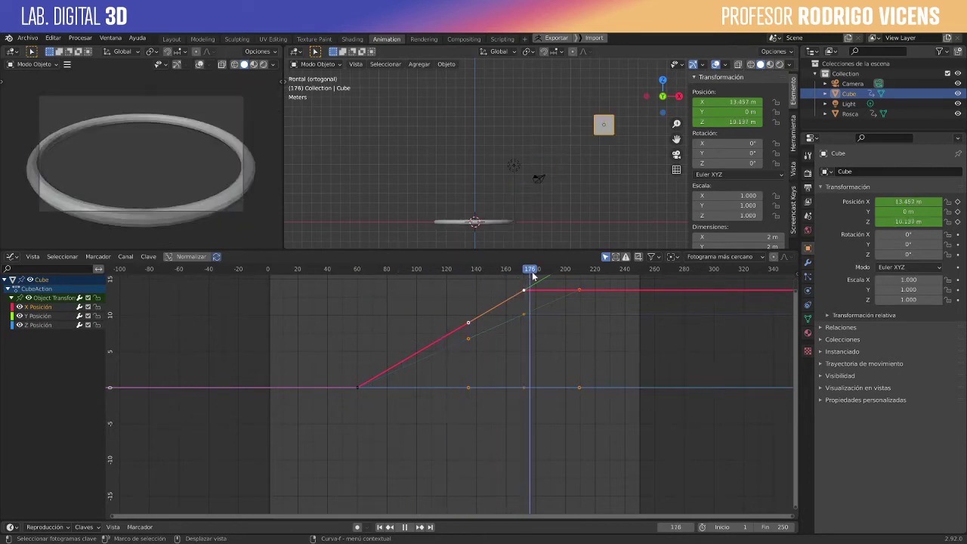
key(space)
- Review the cube's motion from several perspective angles and again in front view, stopping at frame 65
middle_drag(634, 127, 510, 215)
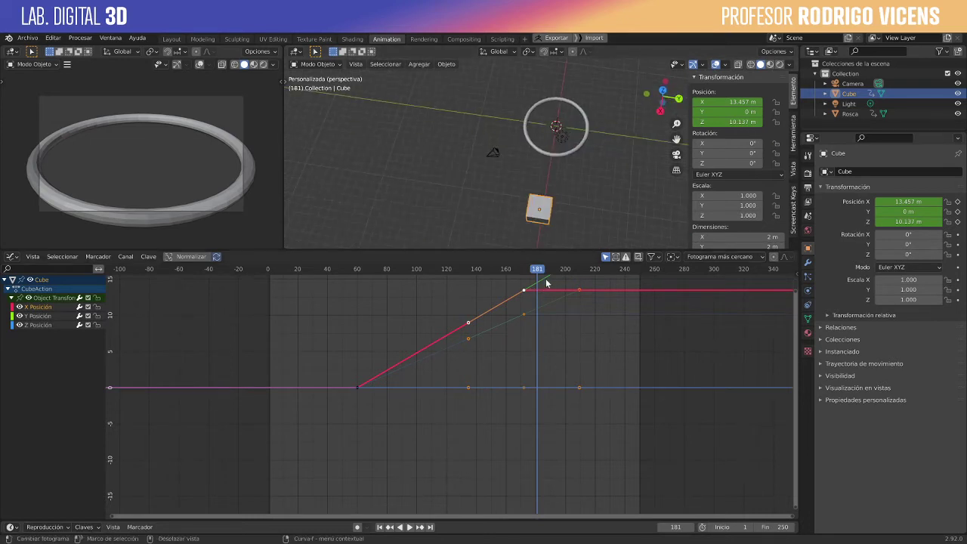
drag(511, 270, 403, 299)
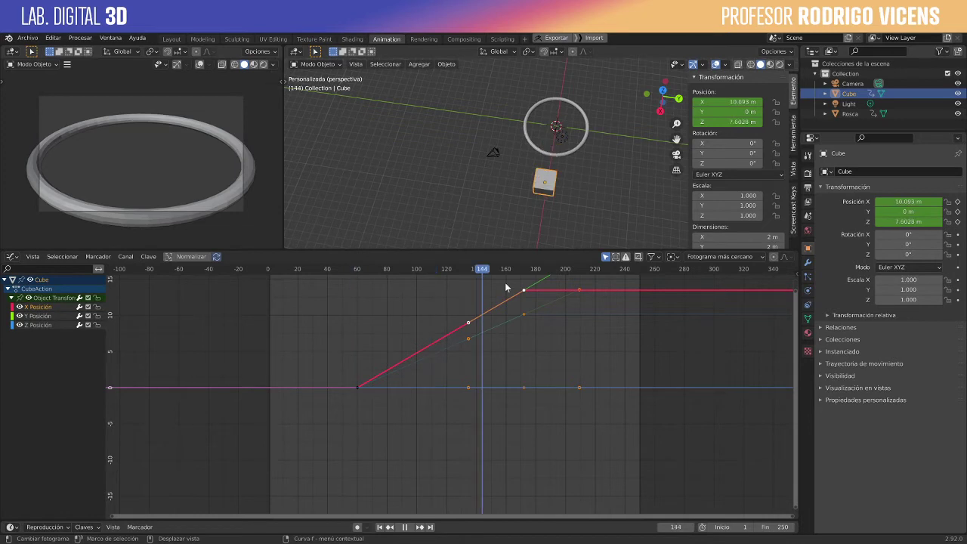
key(space)
middle_drag(441, 205, 575, 151)
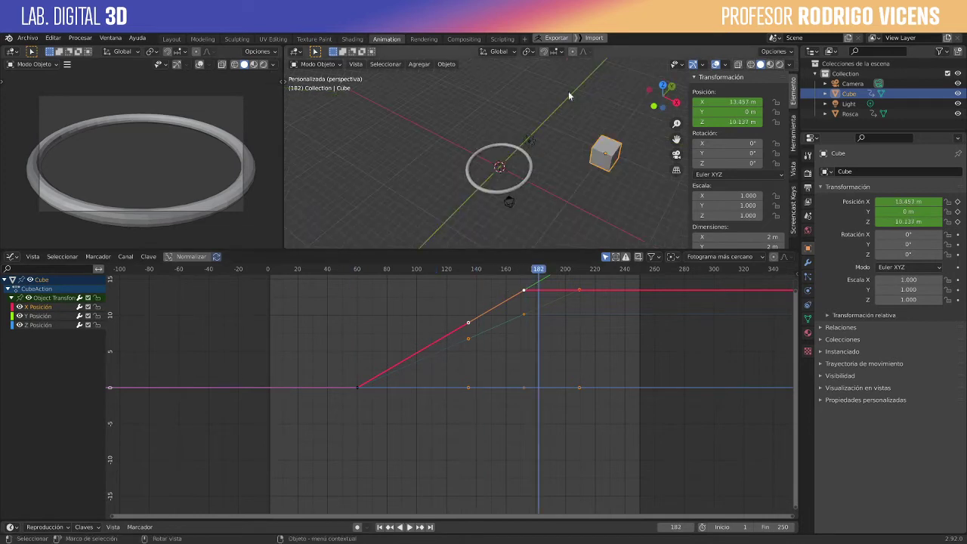
click(656, 105)
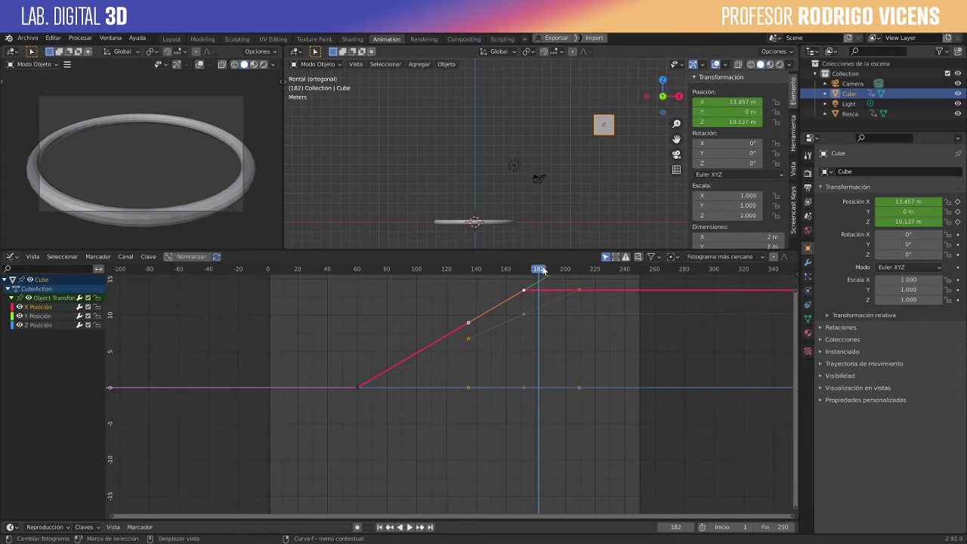
drag(538, 270, 332, 300)
key(space)
drag(408, 270, 364, 286)
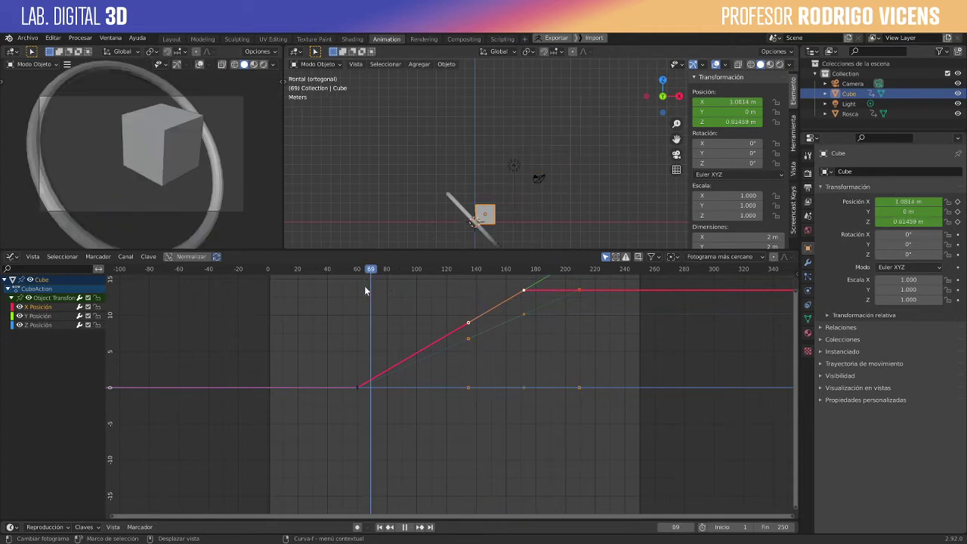
key(space)
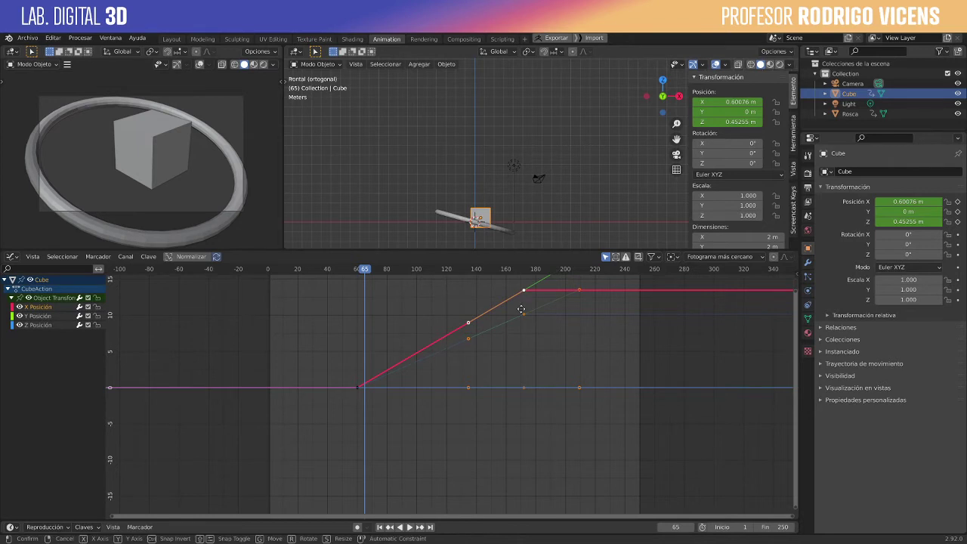
- Try moving the final X Position keyframe to about frame 25 with a value of about -9, with a playback check
click(534, 440)
click(524, 291)
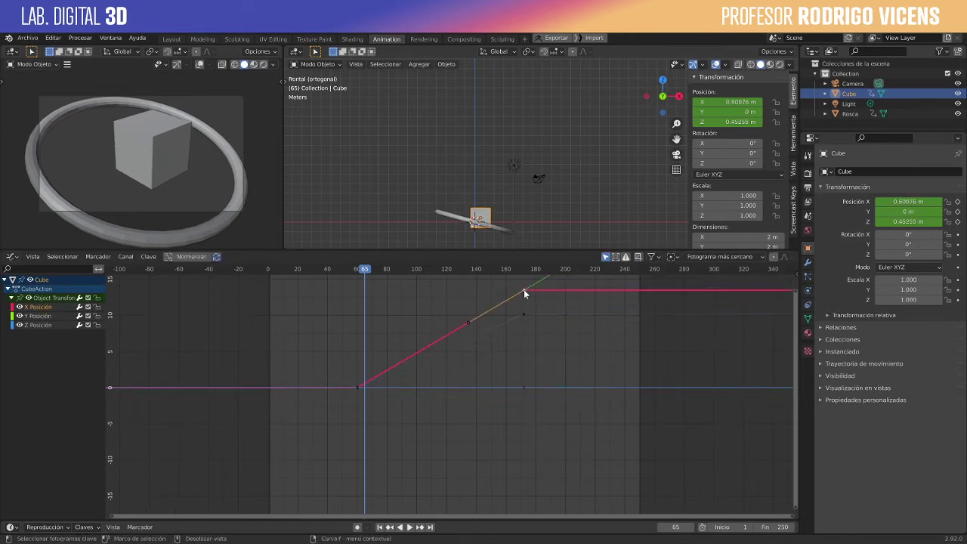
key(g)
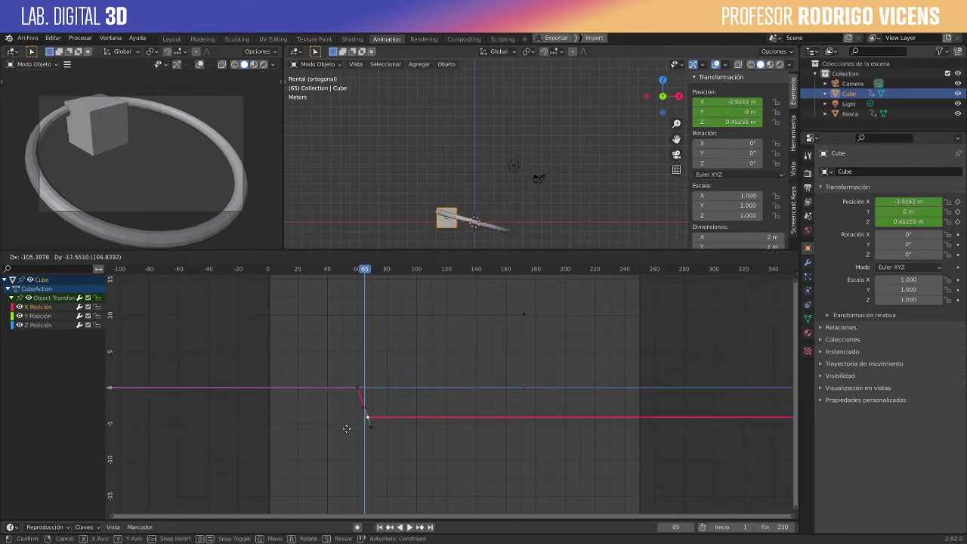
click(305, 456)
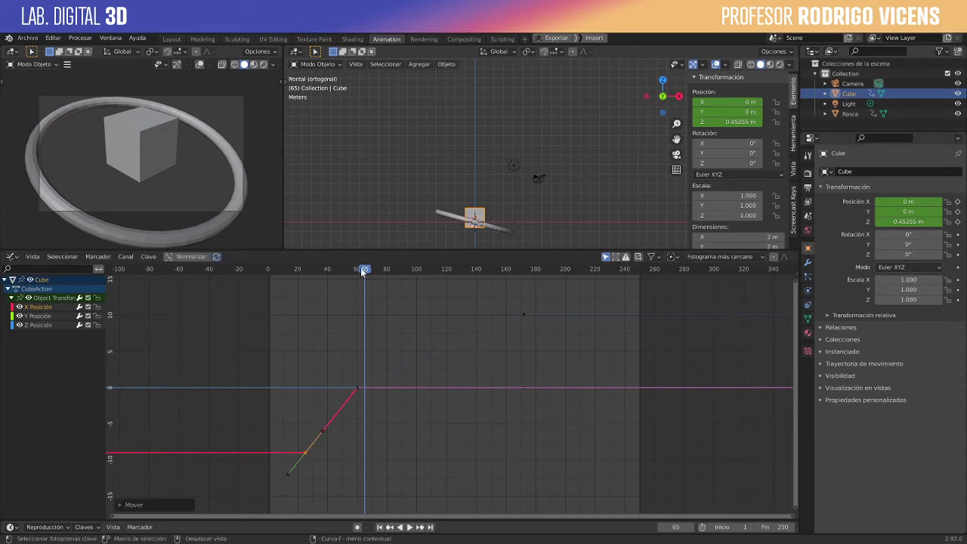
key(space)
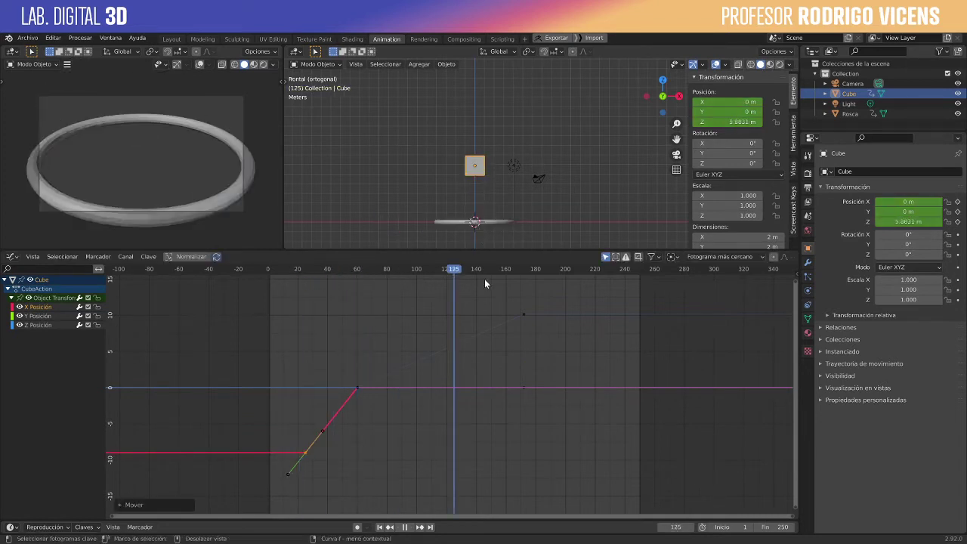
drag(486, 283, 377, 325)
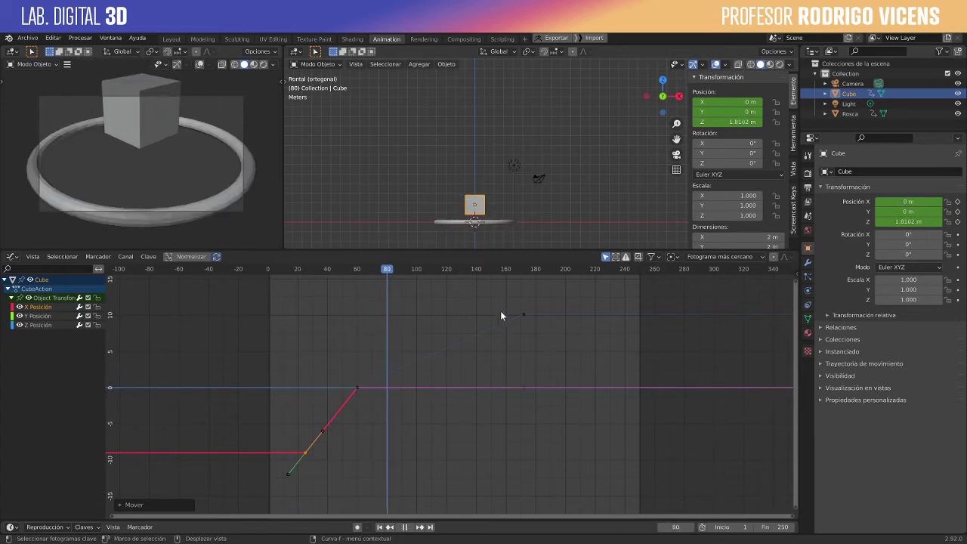
drag(500, 316, 367, 333)
key(space)
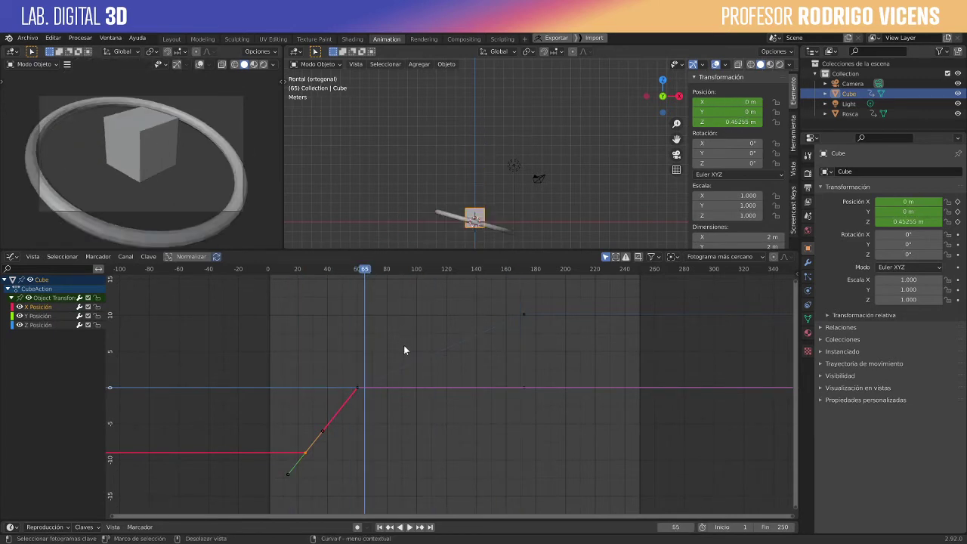
key(ctrl+z)
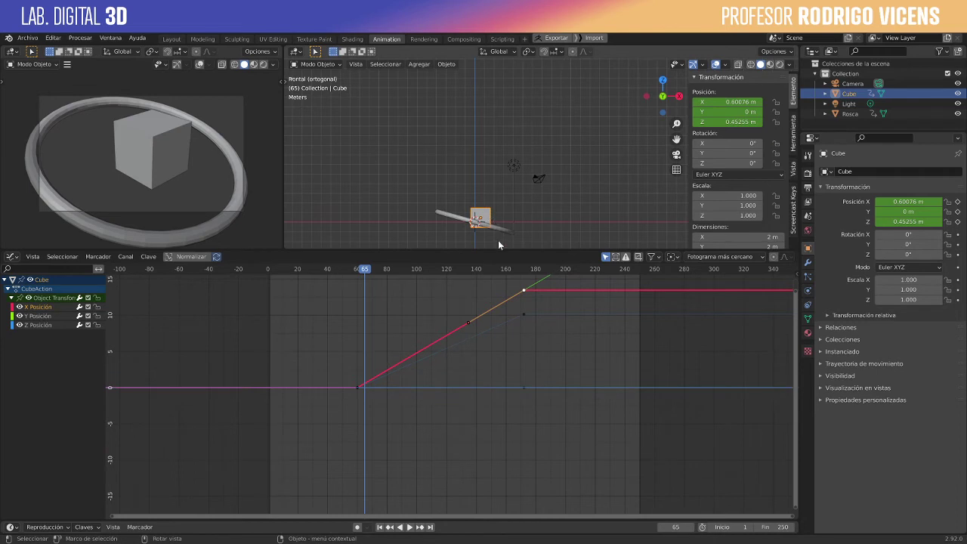
scroll(533, 218, down, 3)
key(g)
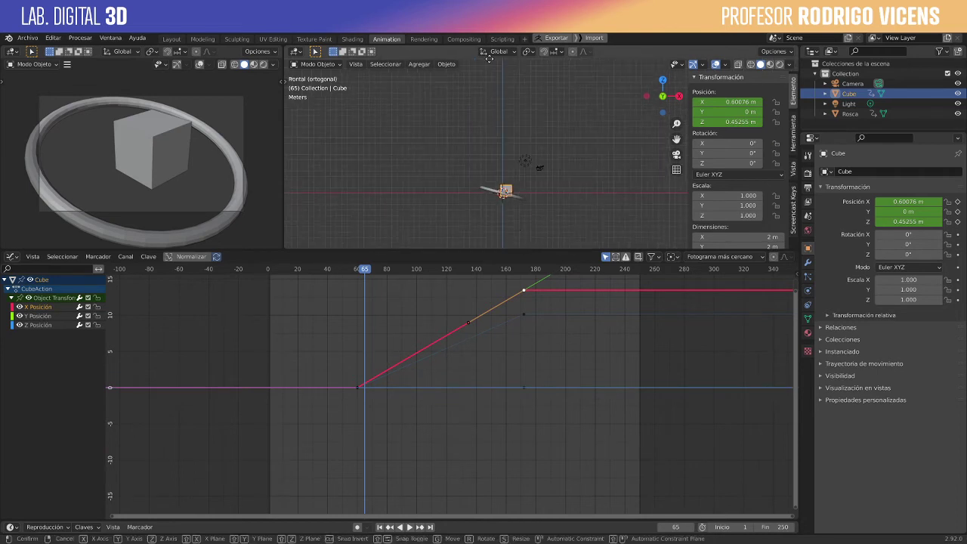
click(457, 68)
key(space)
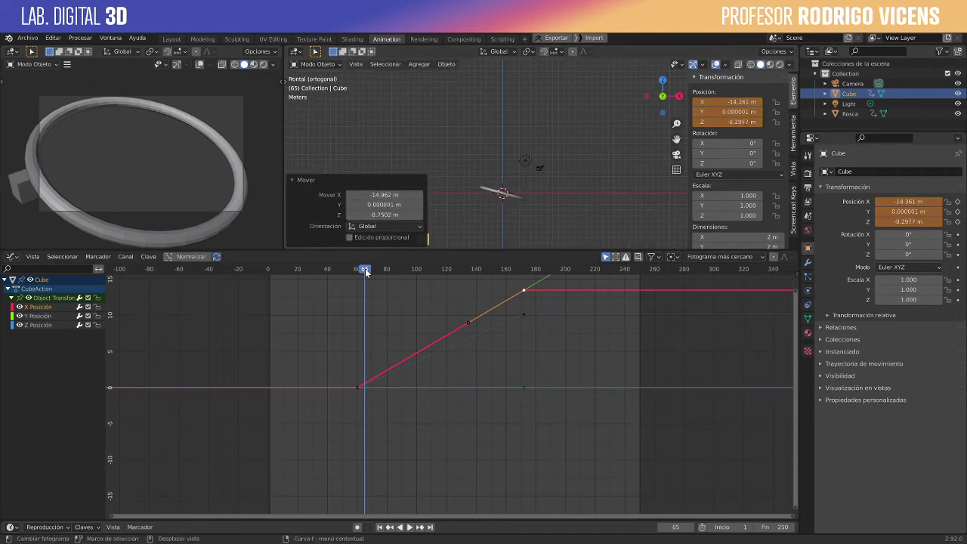
key(space)
- At frame 172, move the cube to about X -11.615 m, Z -8.905 m and insert a Position keyframe
drag(542, 268, 523, 268)
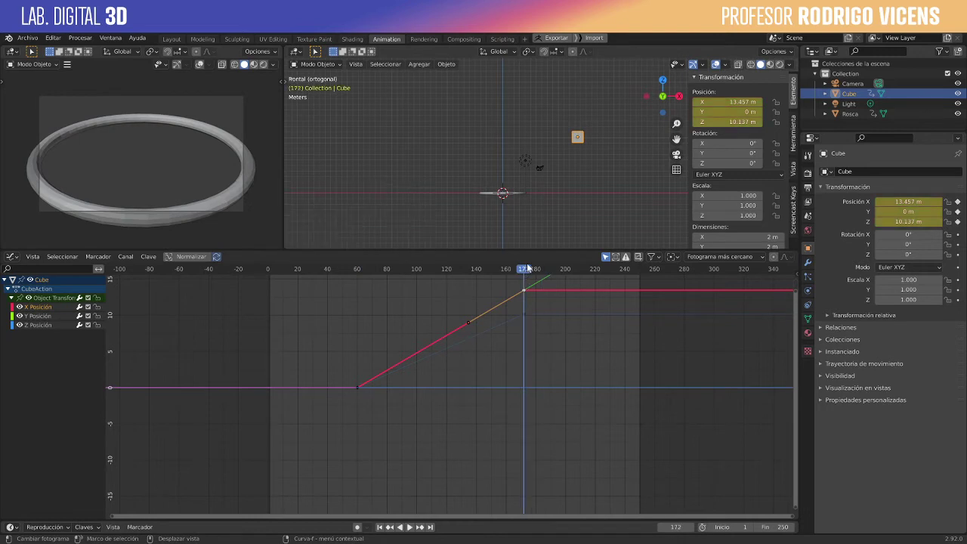
key(g)
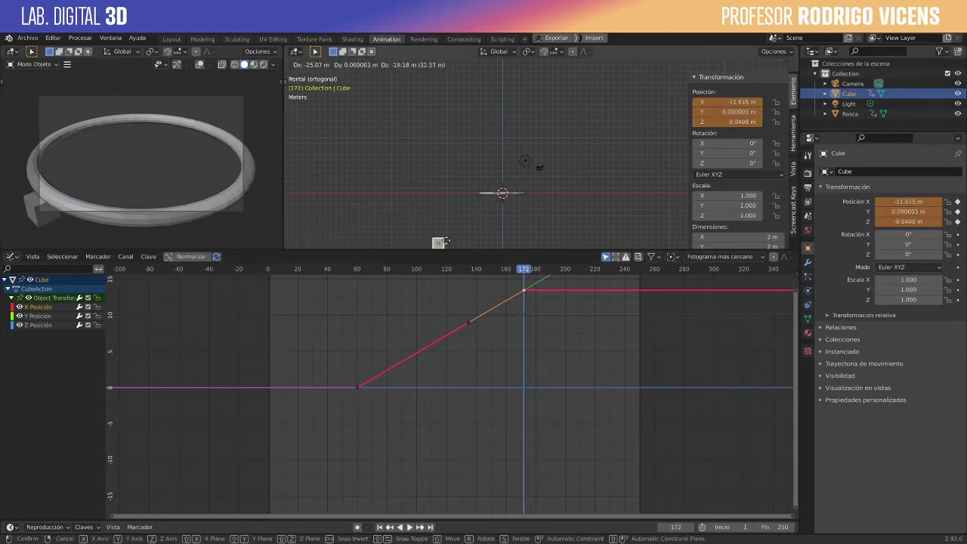
click(448, 242)
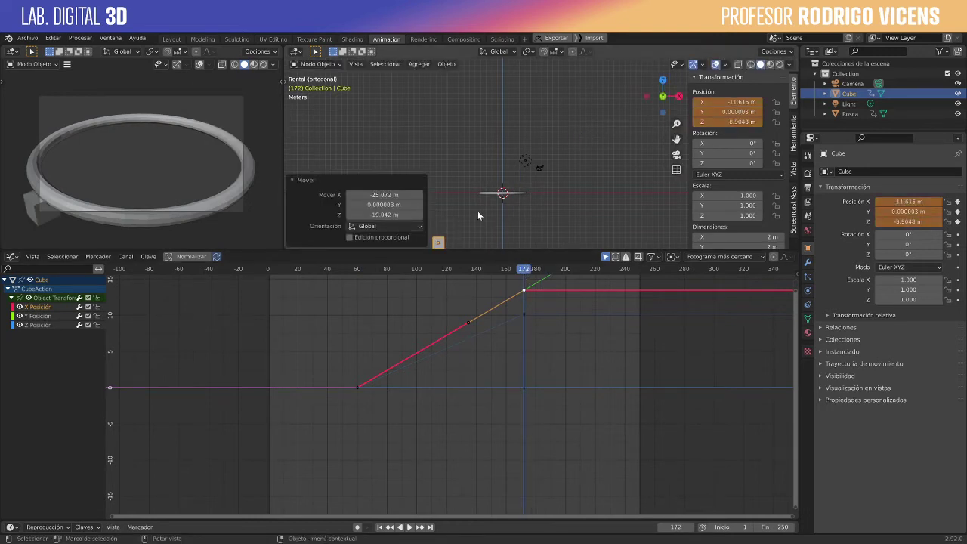
key(i)
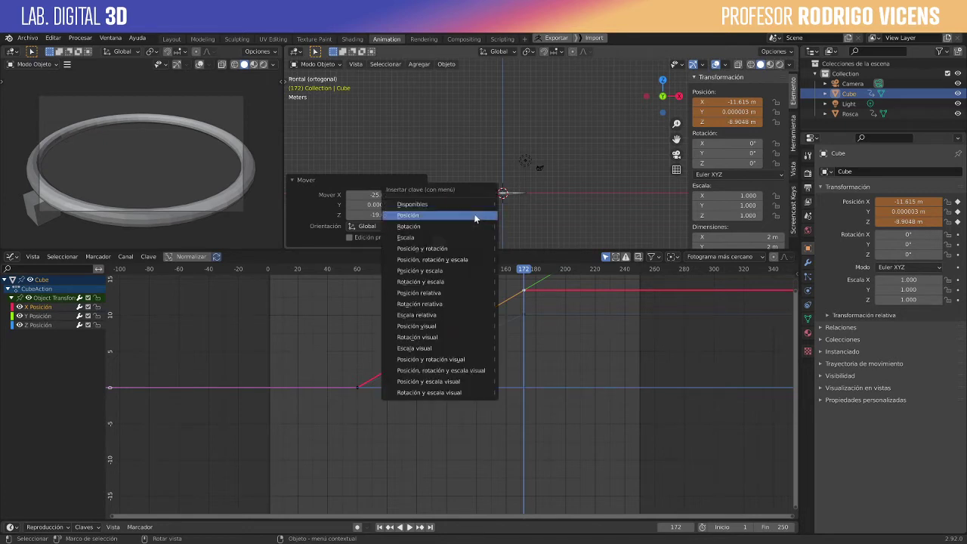
click(474, 214)
- Review the cube's new motion by scrubbing and playing from about frame 59 to frame 195
drag(522, 269, 363, 278)
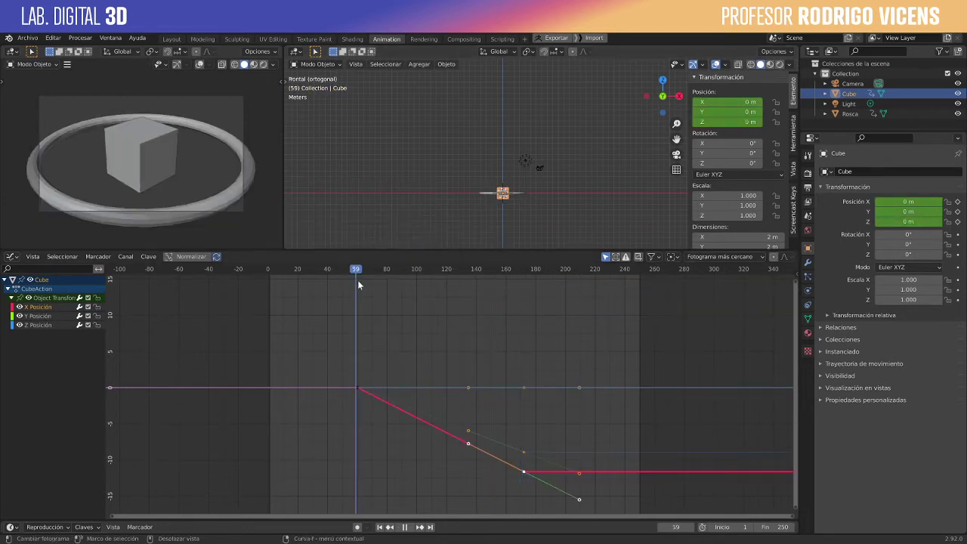
key(space)
drag(431, 290, 408, 306)
drag(480, 317, 557, 321)
key(space)
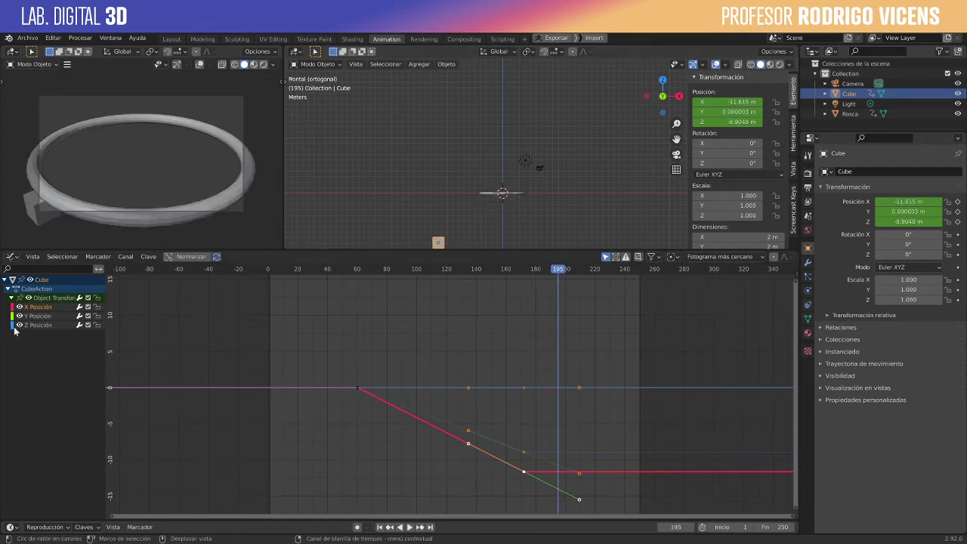
- Select the Z Position curve and examine the cube's motion along it, scrubbing from about frame 66 and ending at frame 196
click(61, 327)
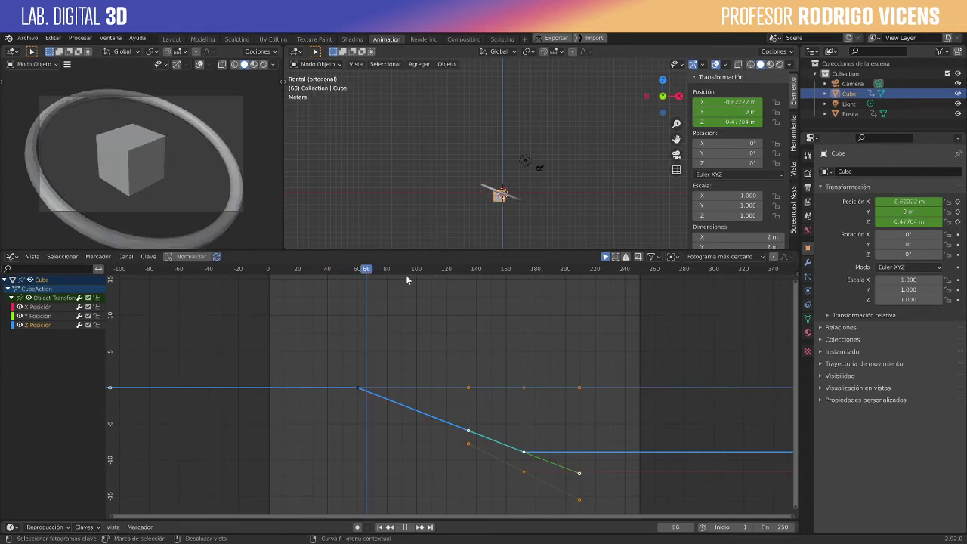
key(space)
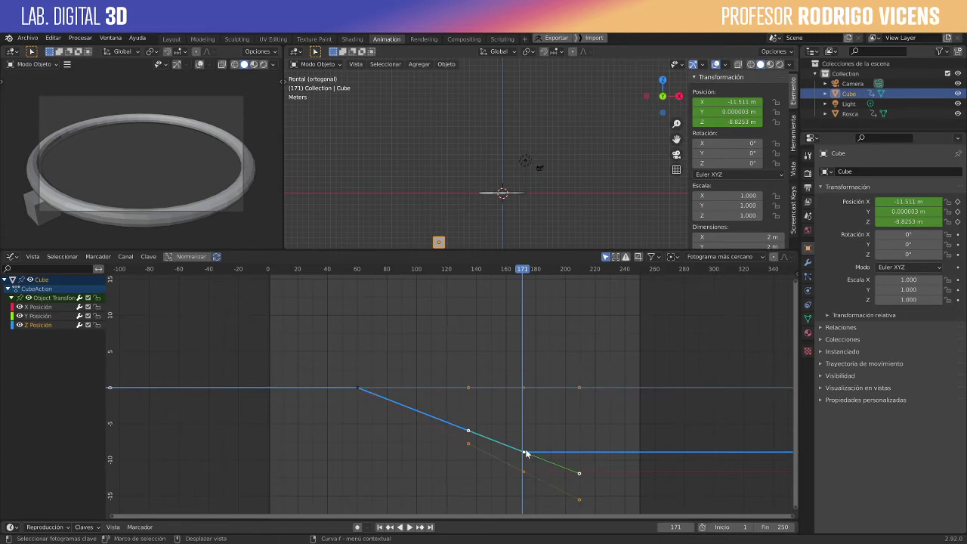
key(shift+Left)
key(space)
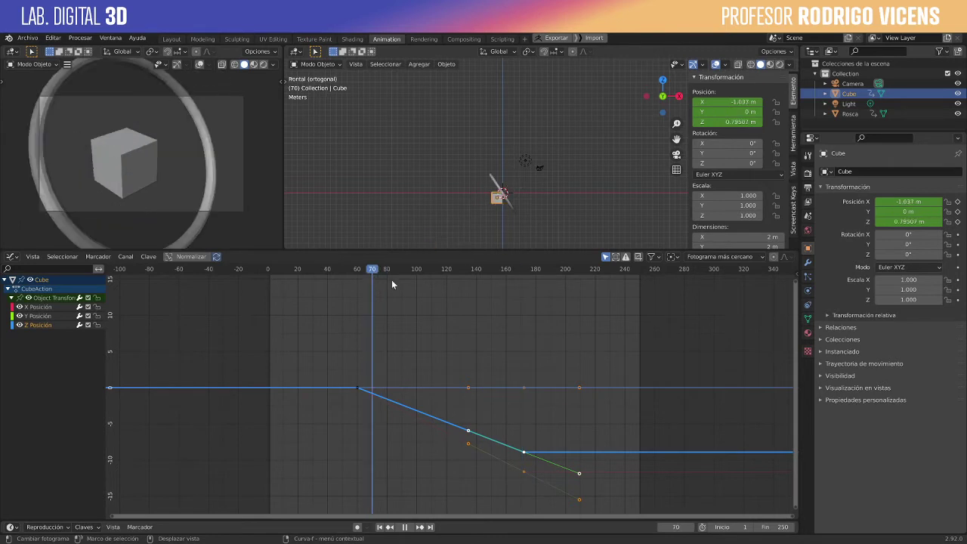
drag(392, 284, 550, 314)
key(space)
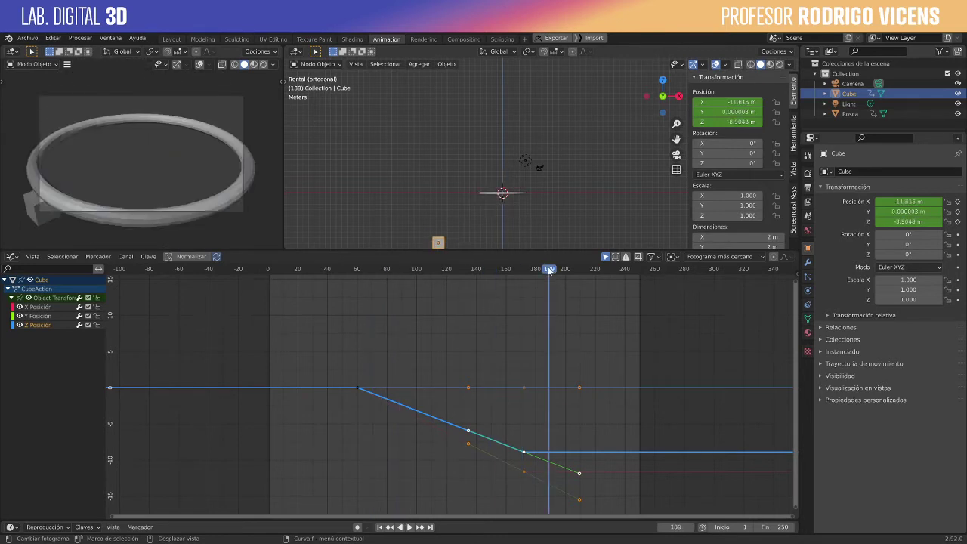
drag(550, 270, 383, 271)
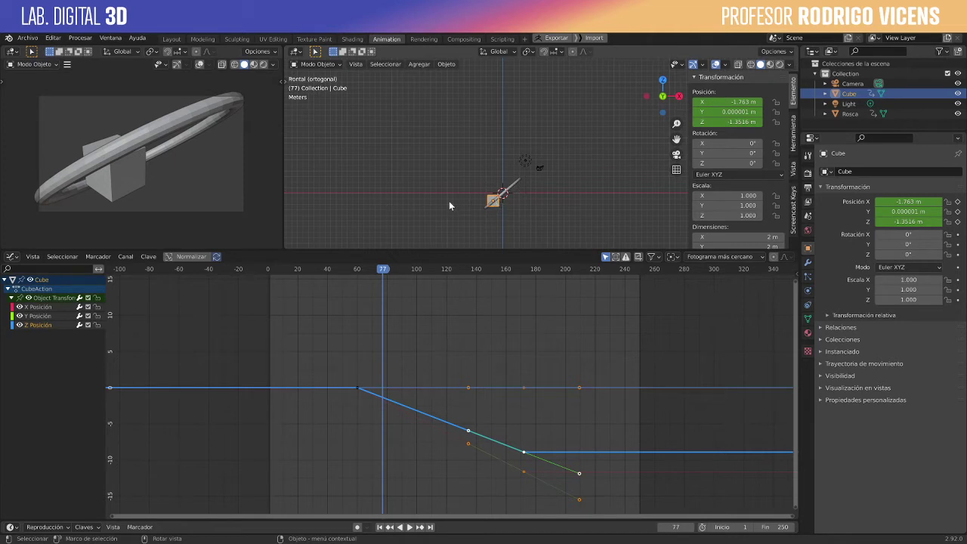
drag(383, 270, 534, 270)
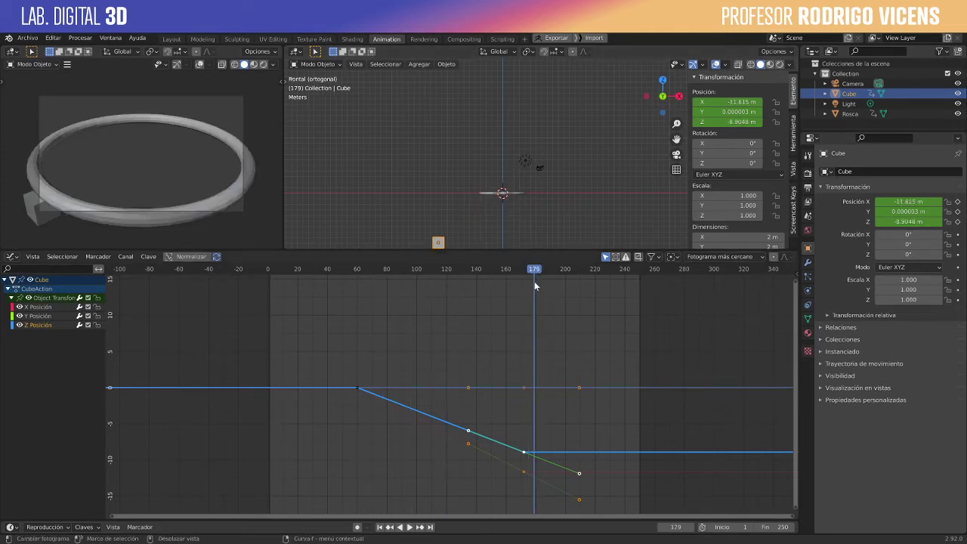
key(space)
key(space)
click(559, 272)
- Move the incoming handles of the final Position keyframes to bend the curves, placing the Z handle near frame 138 at a value of about 7
click(469, 430)
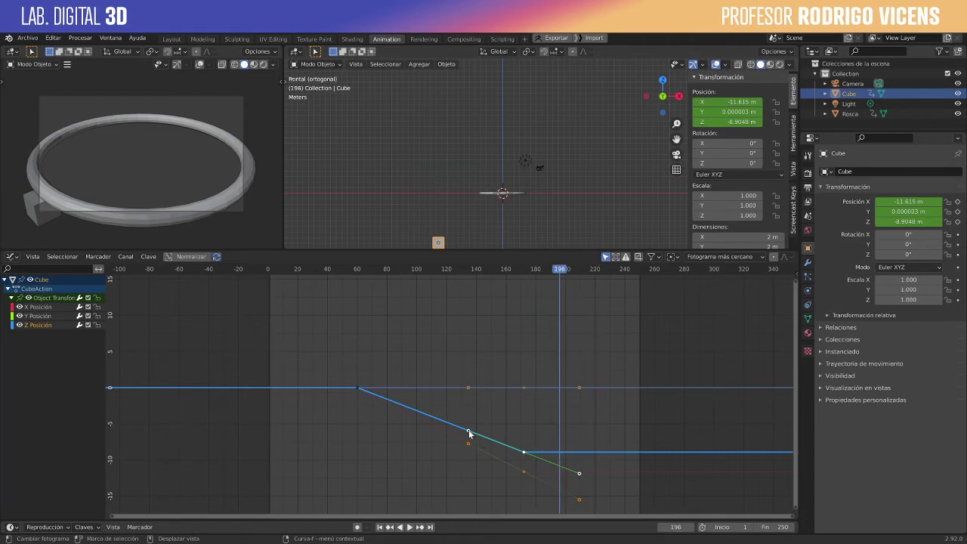
key(g)
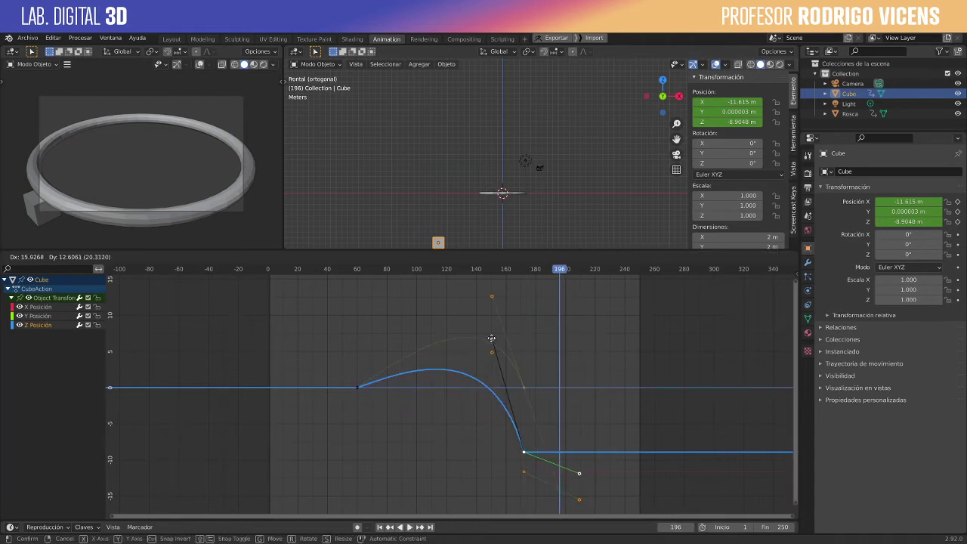
click(480, 323)
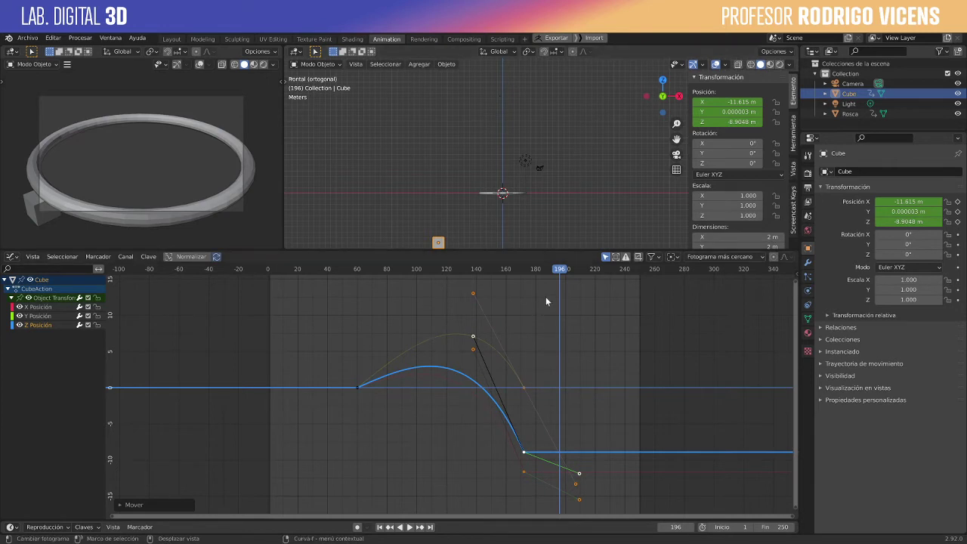
- Play back the cube's curved motion from about frame 64, pausing at frame 109 and stopping at frame 185
drag(557, 272, 363, 279)
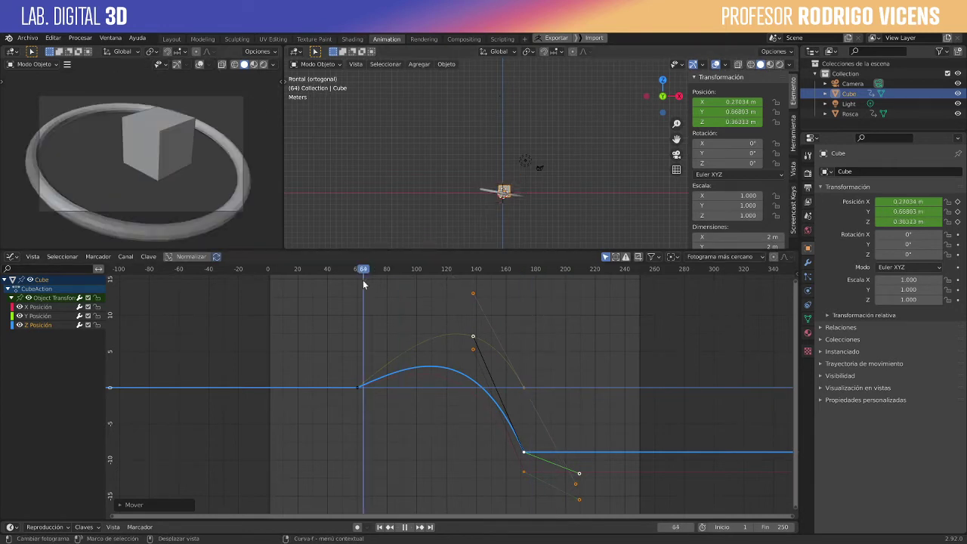
key(space)
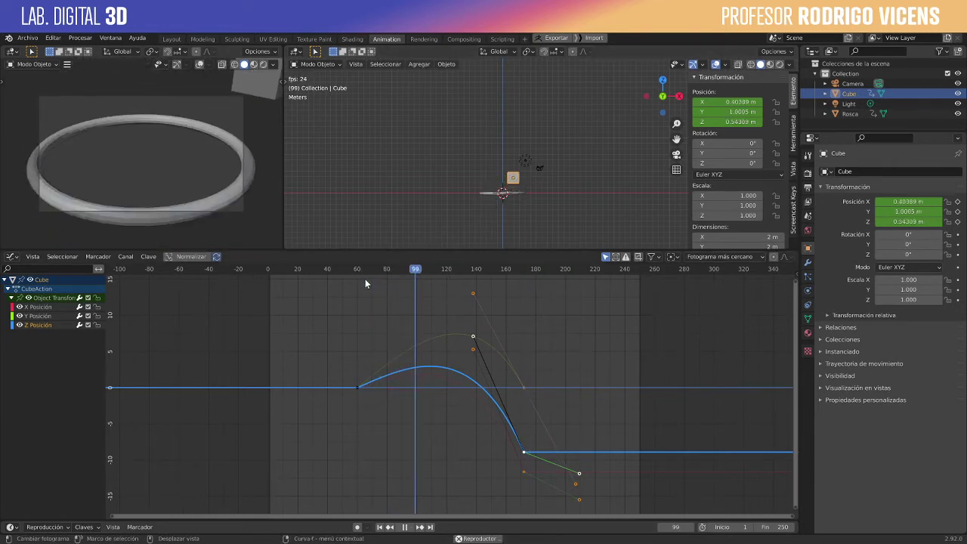
key(space)
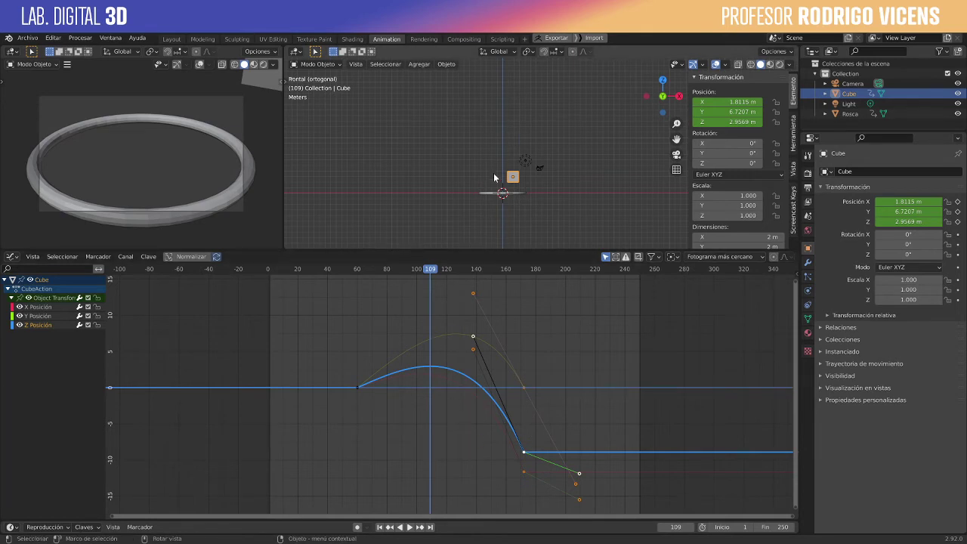
key(space)
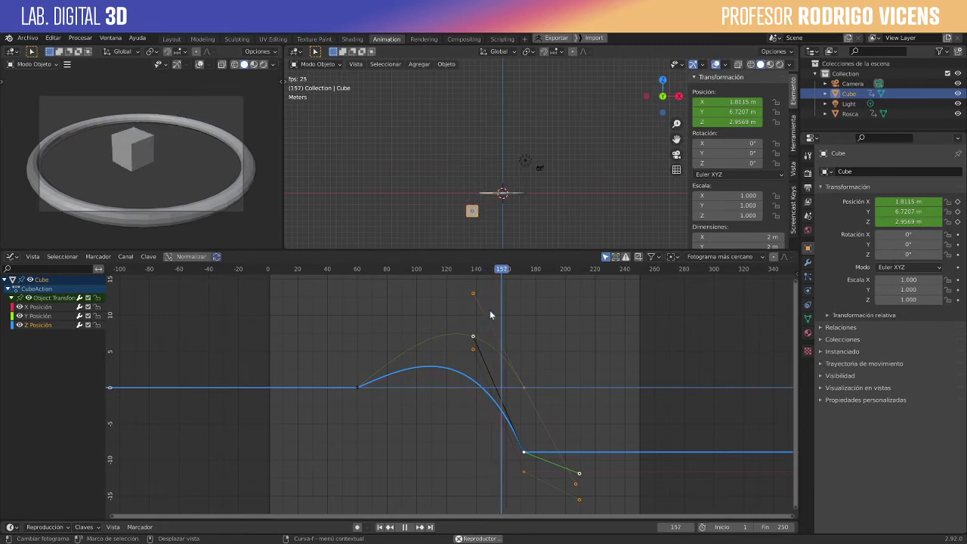
key(space)
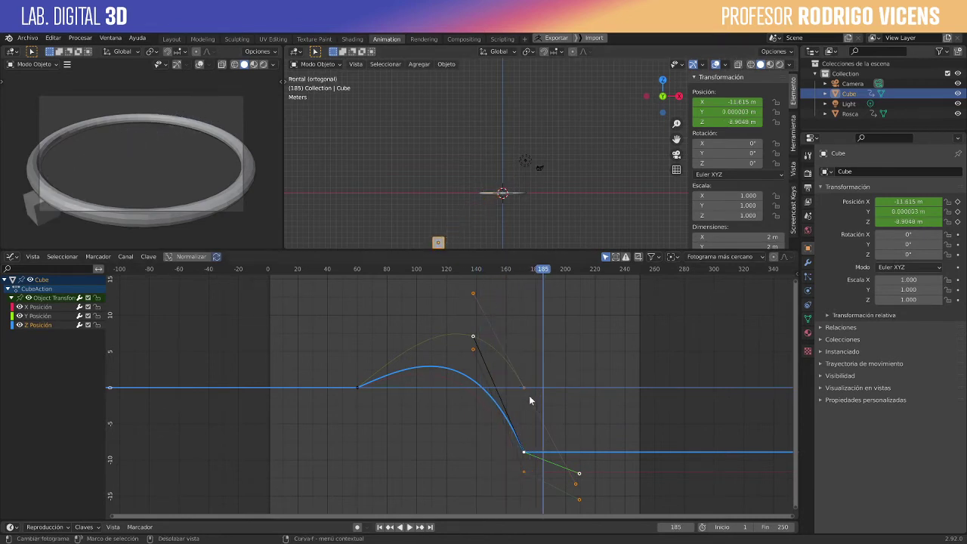
- Replay the motion from just before frame 60, pausing at frame 138, and scrub back through it to frame 150
drag(546, 272, 343, 303)
key(space)
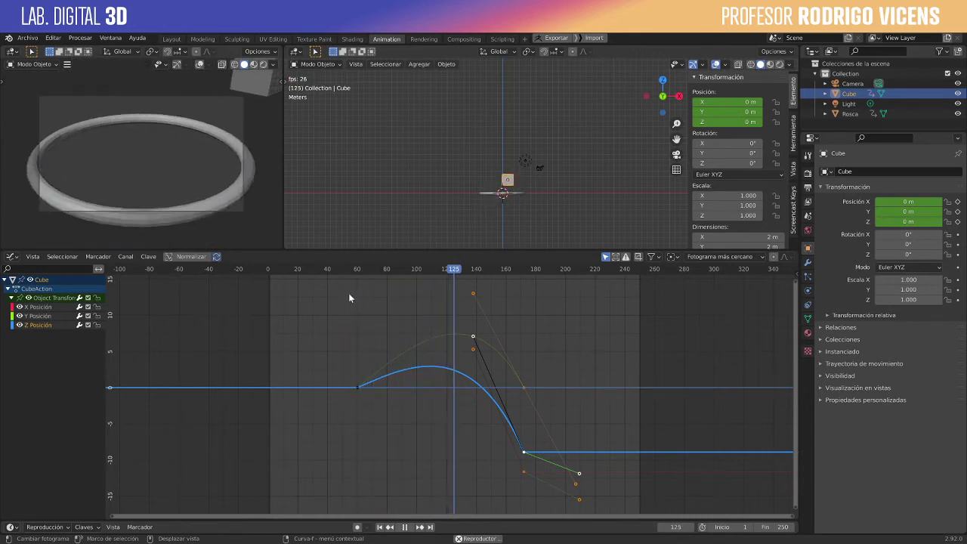
key(space)
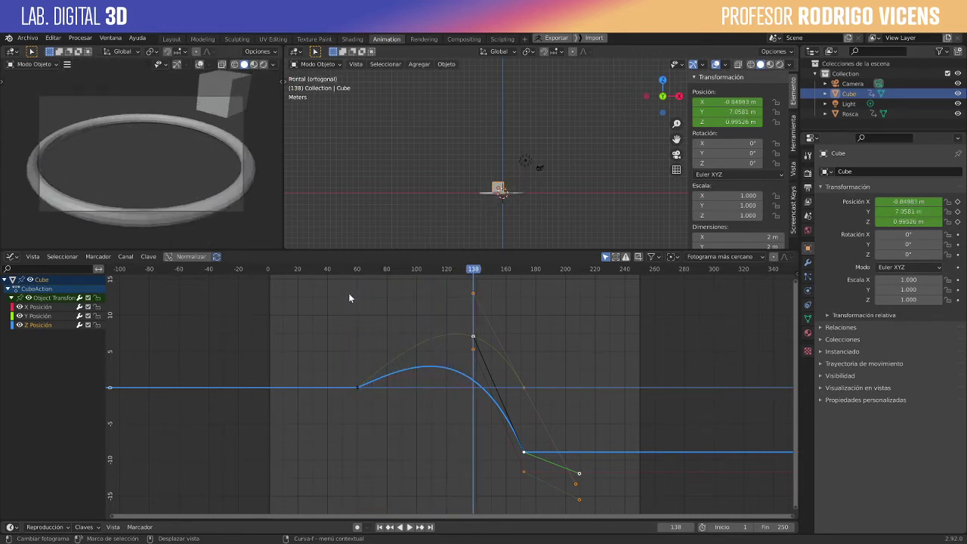
key(space)
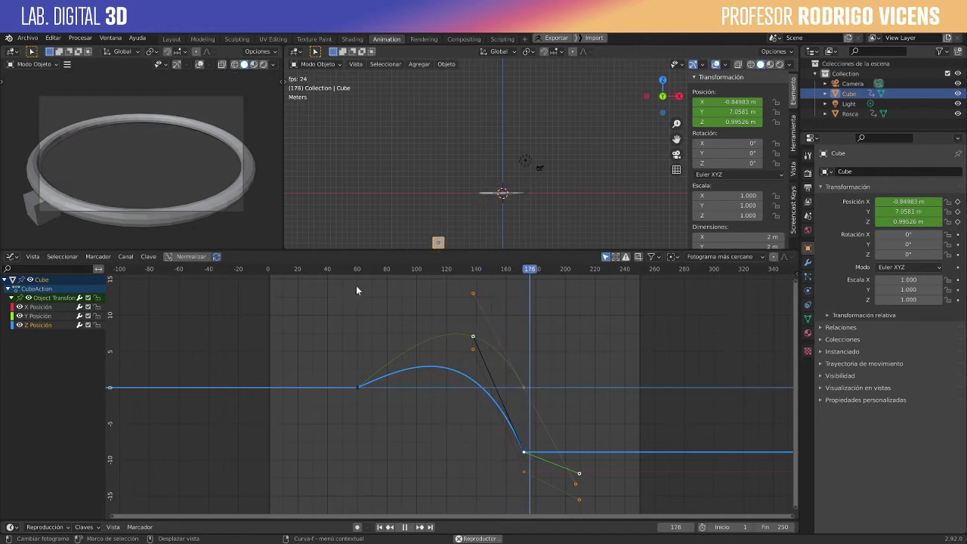
key(space)
click(442, 270)
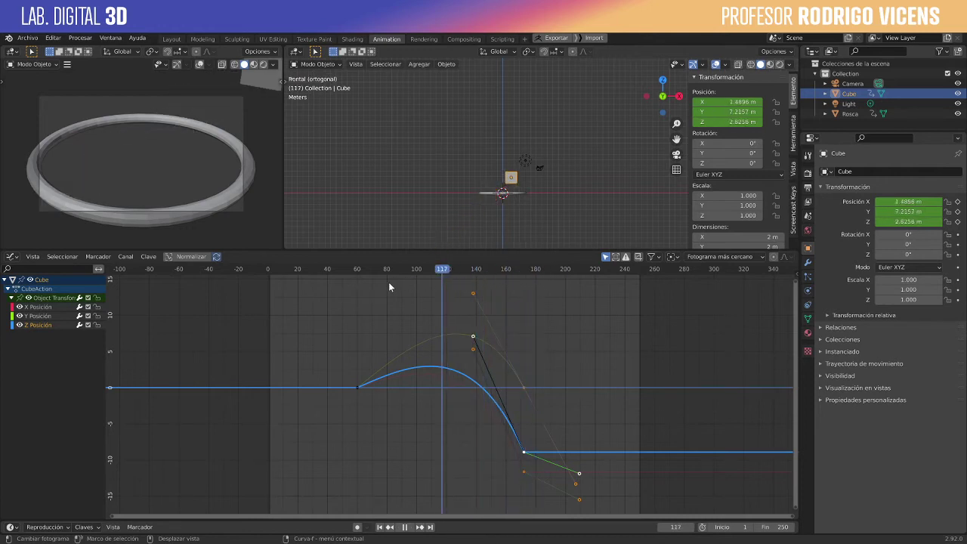
drag(389, 285, 491, 283)
- Reselect the cube and set the final Z Position keyframe's handle type to Aligned (Alineada)
click(482, 203)
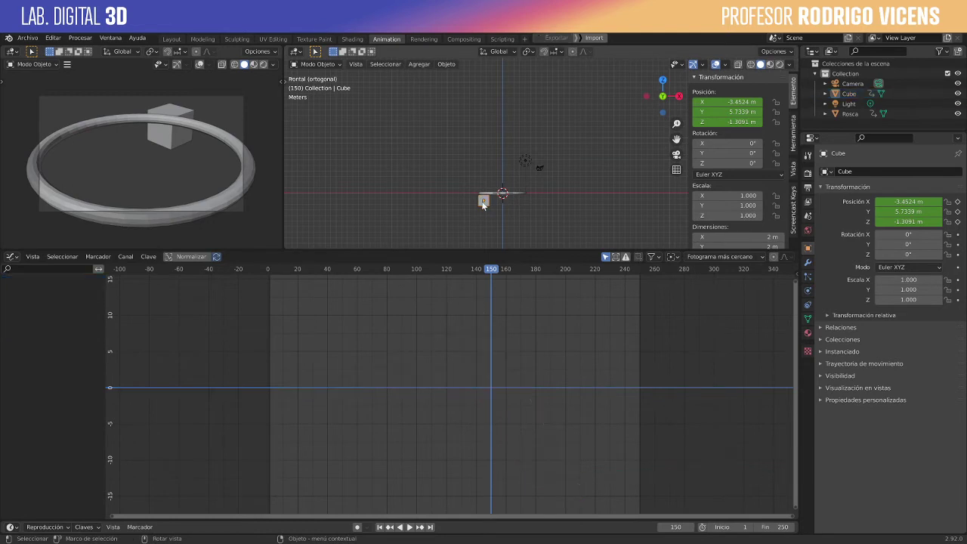
click(482, 200)
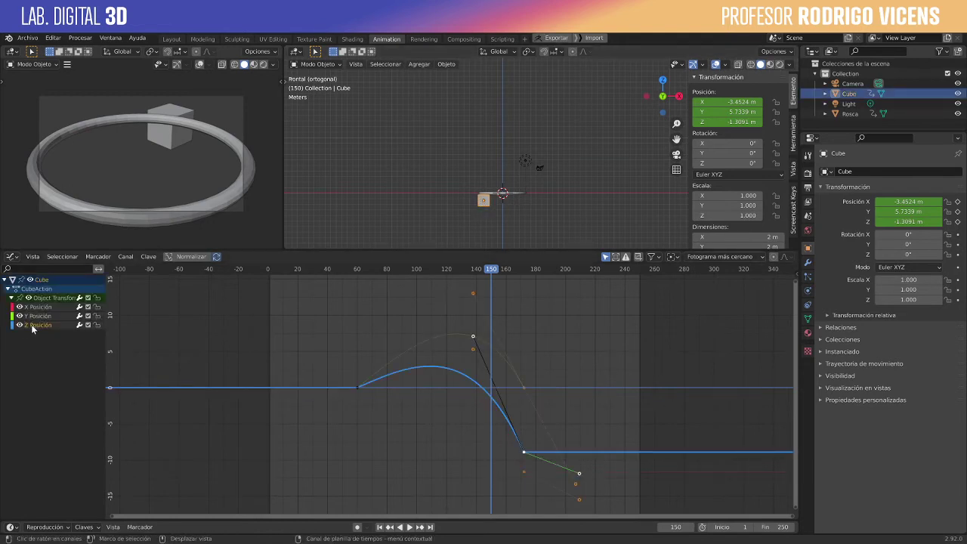
right_click(524, 454)
mouse_move(526, 453)
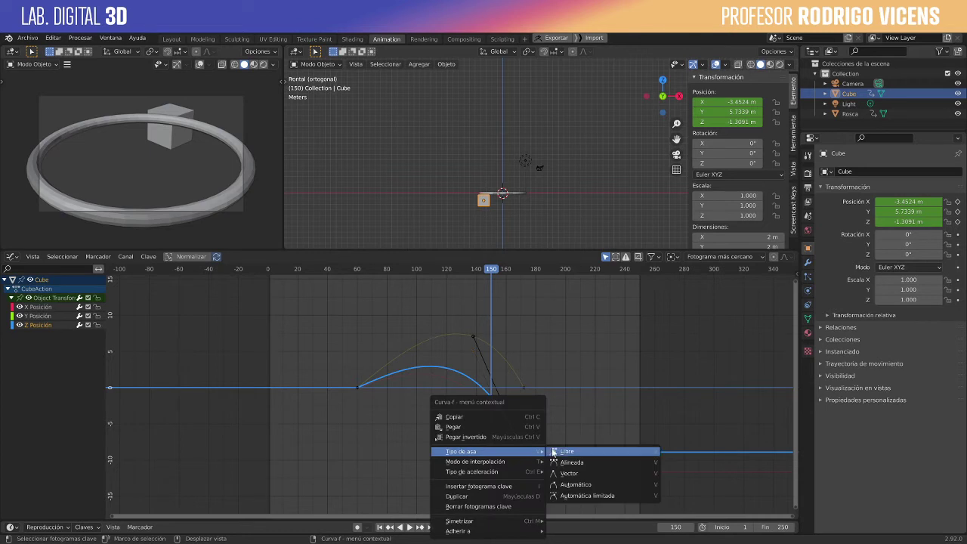
click(598, 464)
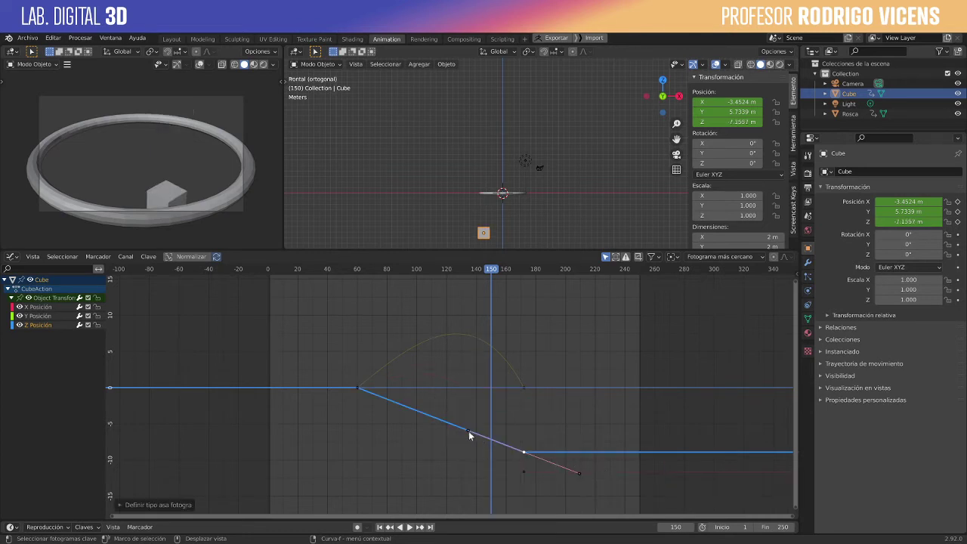
- Move the final Z Position keyframe's incoming handle to about frame 54 at a value of about -8, and play back the motion from frame 60
drag(469, 430, 348, 444)
click(359, 268)
key(space)
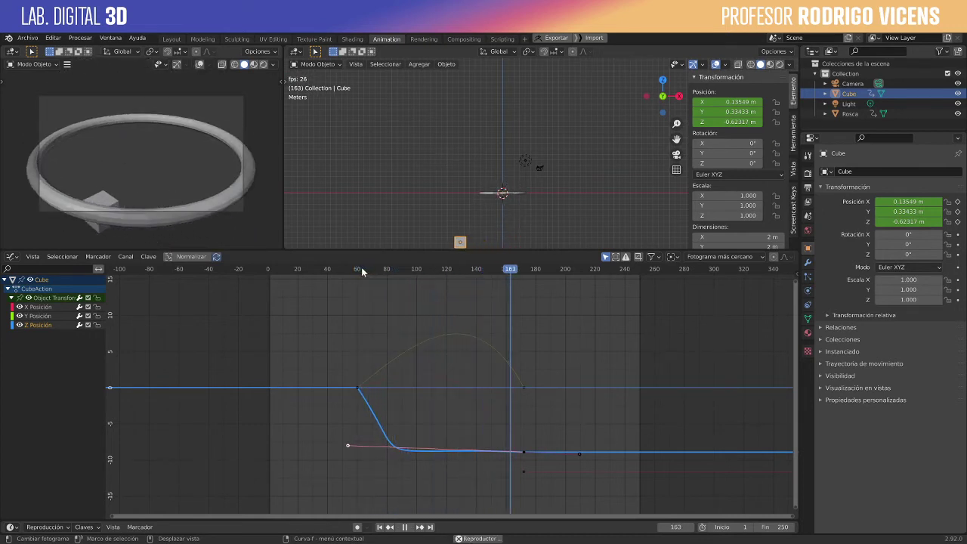
key(space)
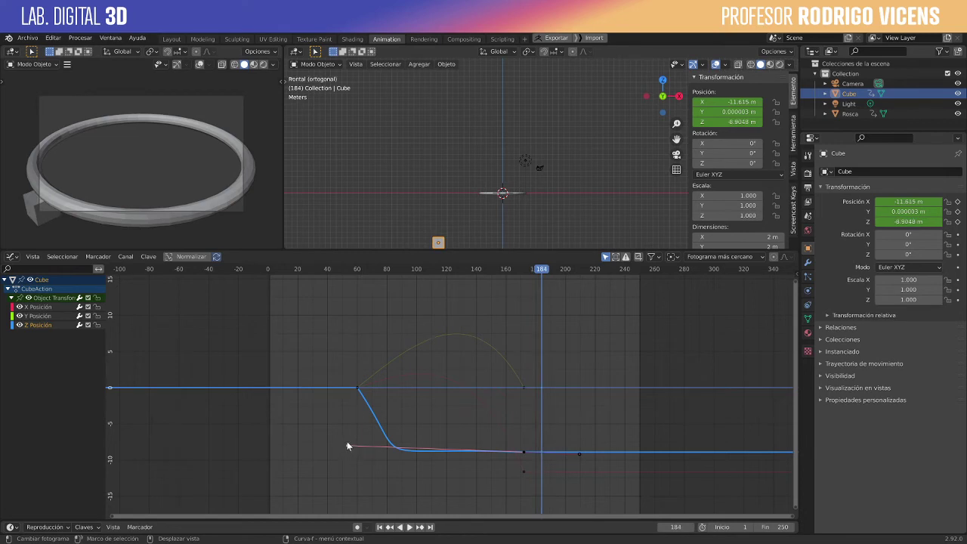
- Adjust the same Z Position handle to about frame 58 at a value of about -7.5 and check the playback, stopping at frame 80
drag(347, 442, 354, 441)
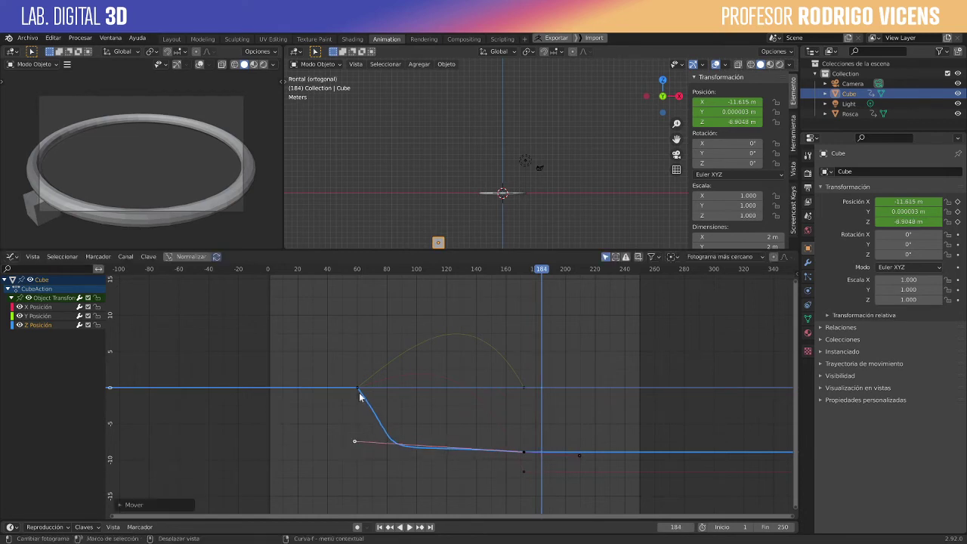
click(354, 270)
key(space)
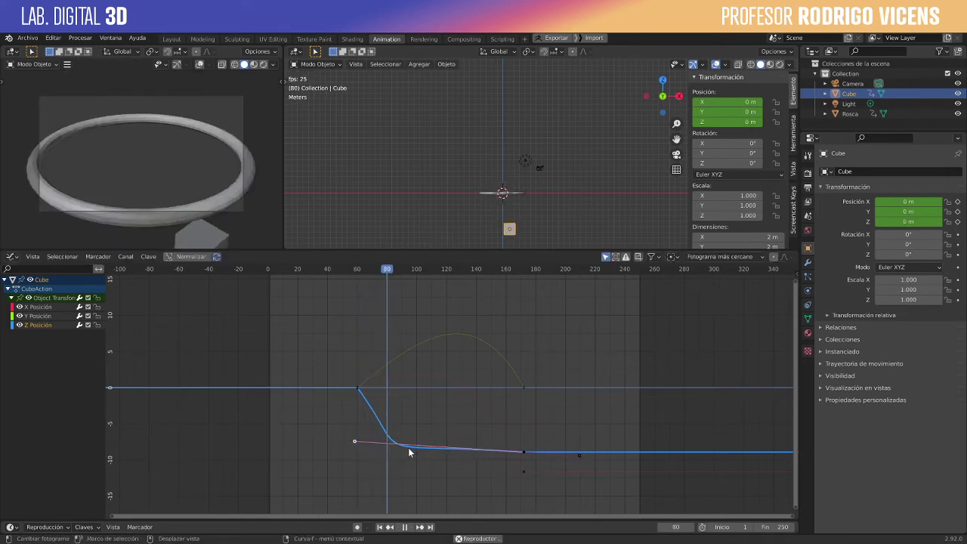
key(space)
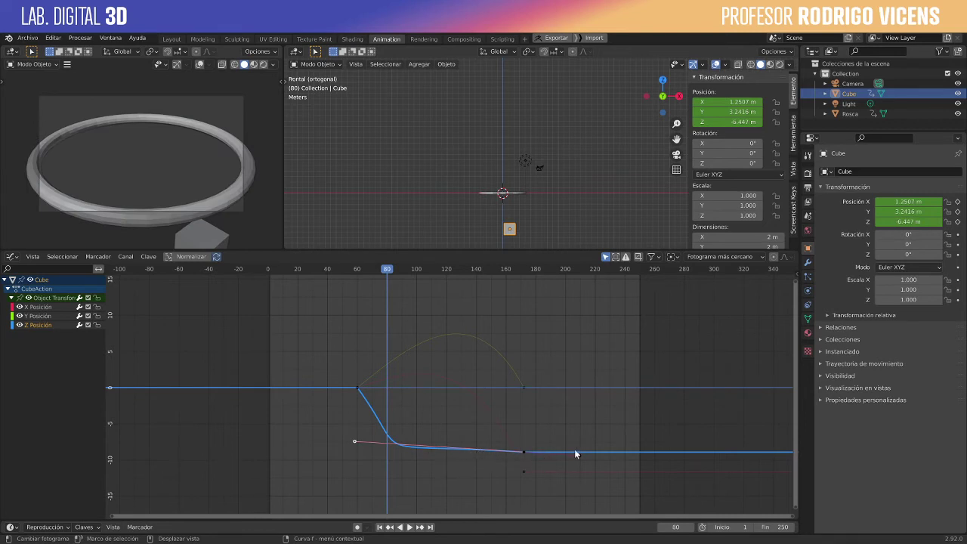
- Play back the motion from frame 80 and replay it from just after frame 60, stopping at frame 170
key(space)
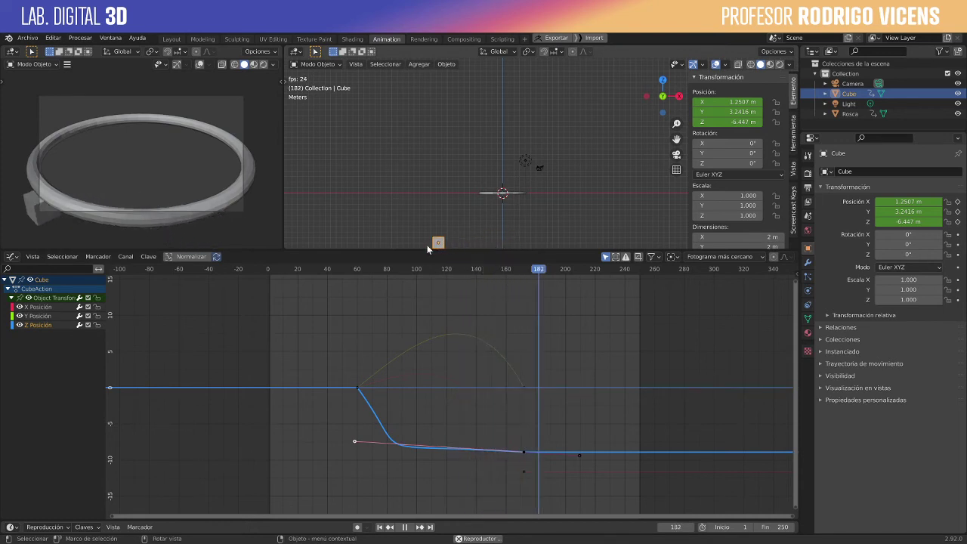
key(space)
drag(482, 270, 368, 271)
key(space)
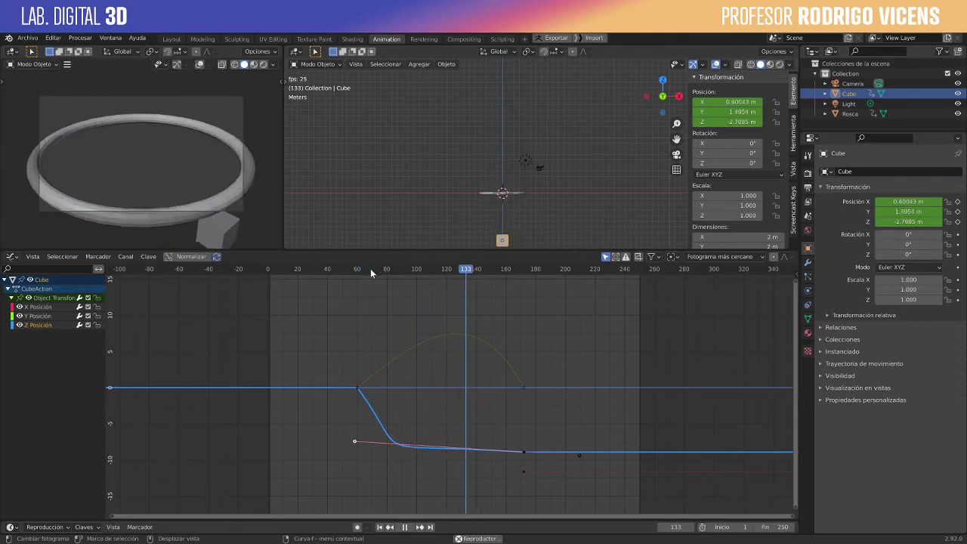
key(space)
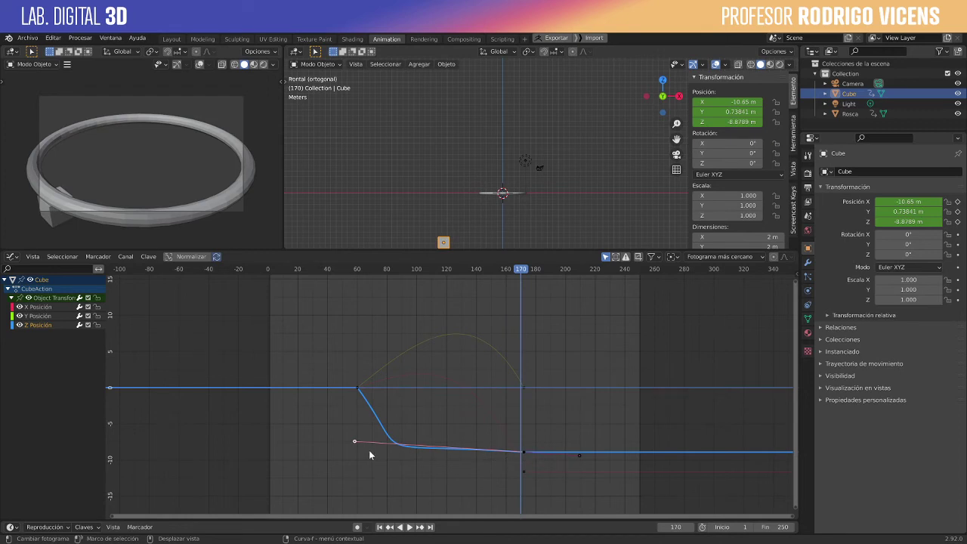
- Move the final Z Position keyframe's incoming handle to about frame 62 at a value of about -8 and check the playback, stopping at frame 173
drag(353, 441, 359, 444)
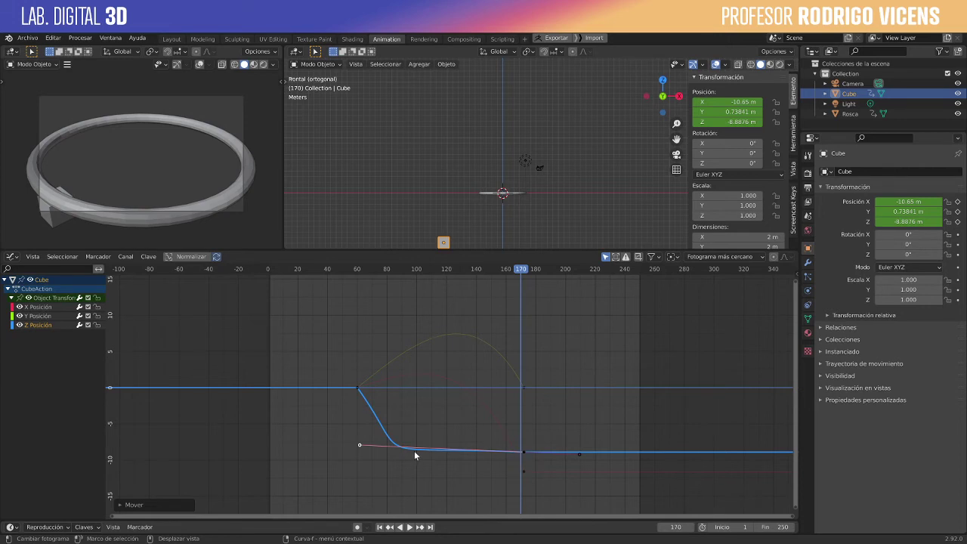
click(524, 452)
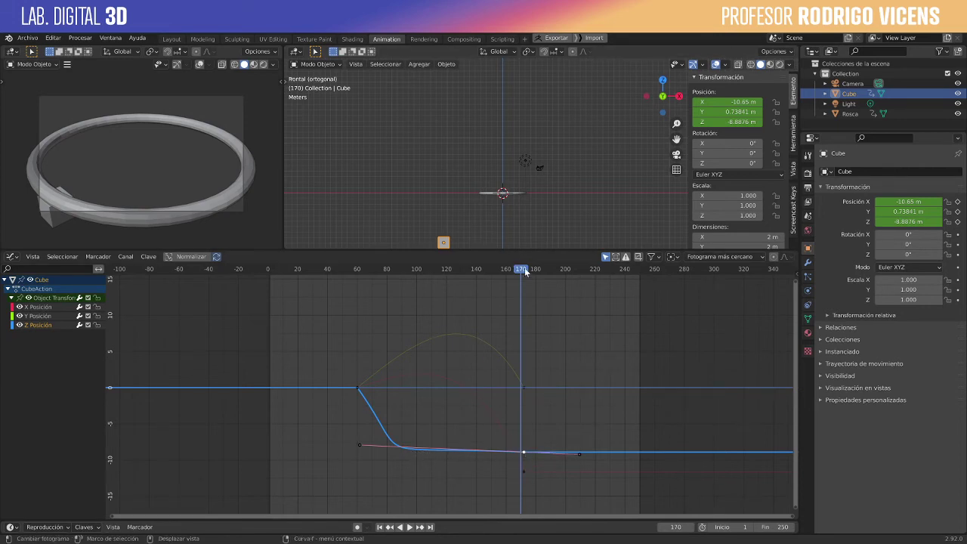
drag(520, 269, 381, 284)
key(space)
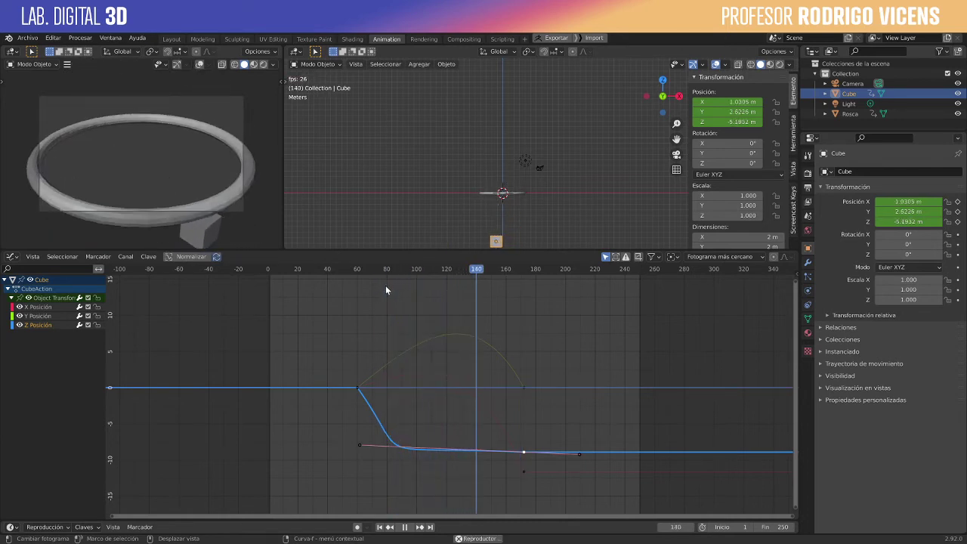
key(space)
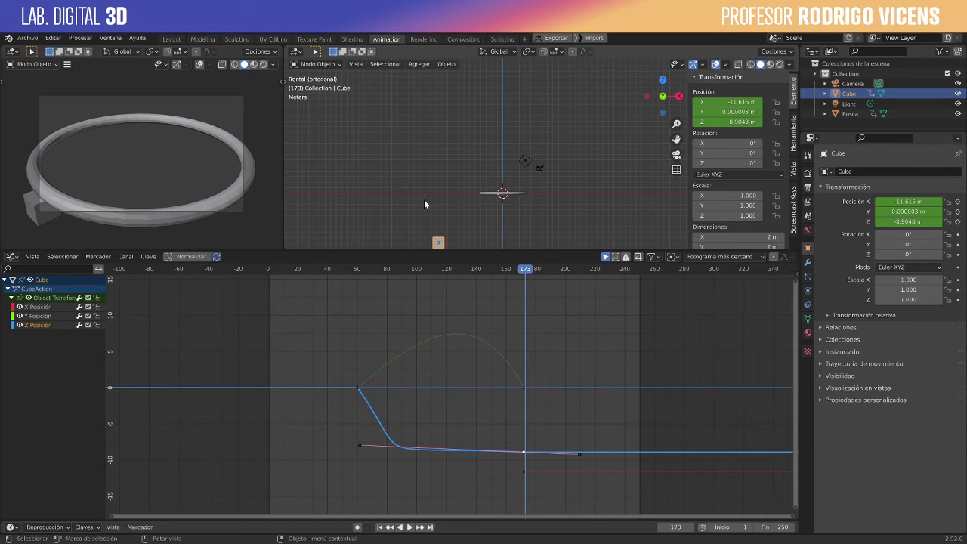
- Move the final X Position keyframe's incoming handle down to about frame 144 at a value of 0
drag(519, 272, 419, 275)
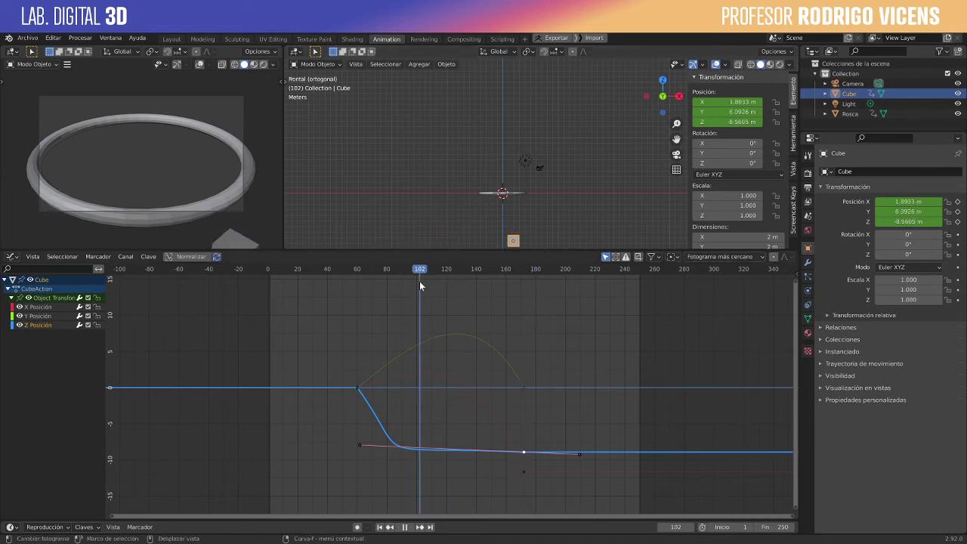
shift+middle_drag(516, 195, 520, 130)
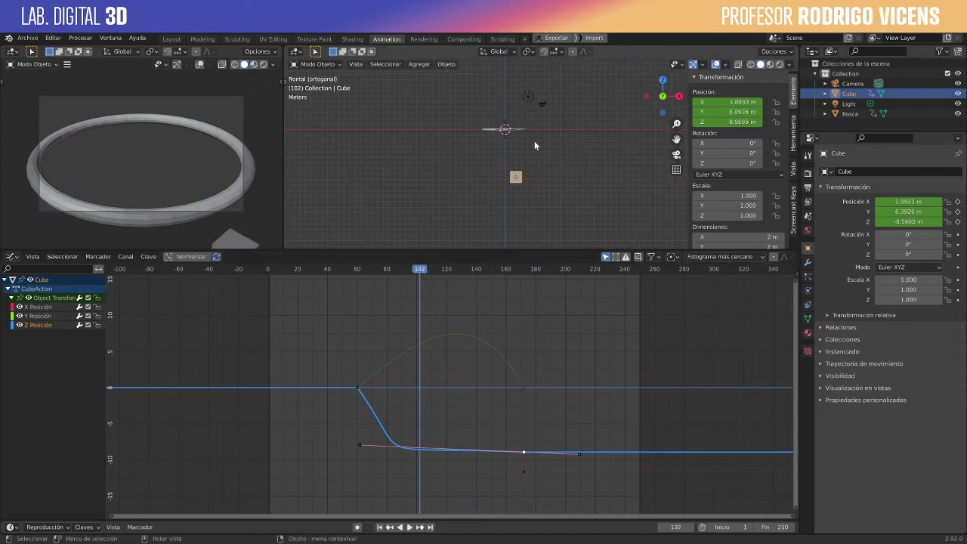
click(396, 377)
click(522, 471)
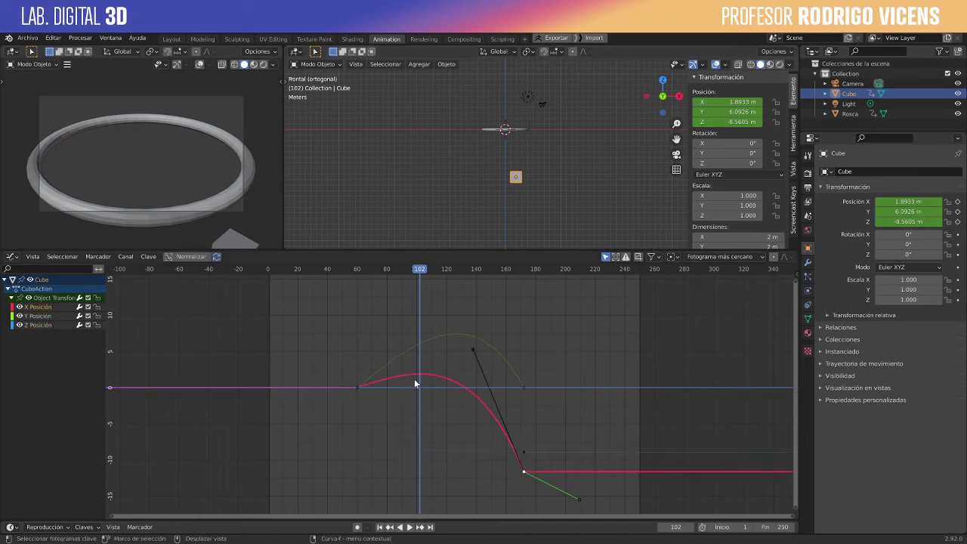
drag(473, 349, 480, 388)
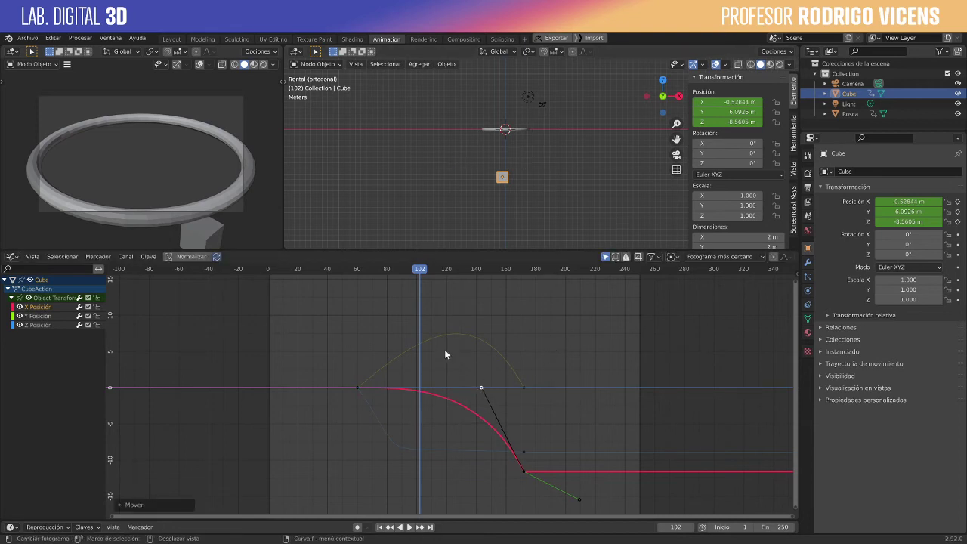
- Play back the cube's motion twice from just before frame 60, pausing at frame 93 and stopping at frame 167
drag(418, 271, 350, 278)
key(space)
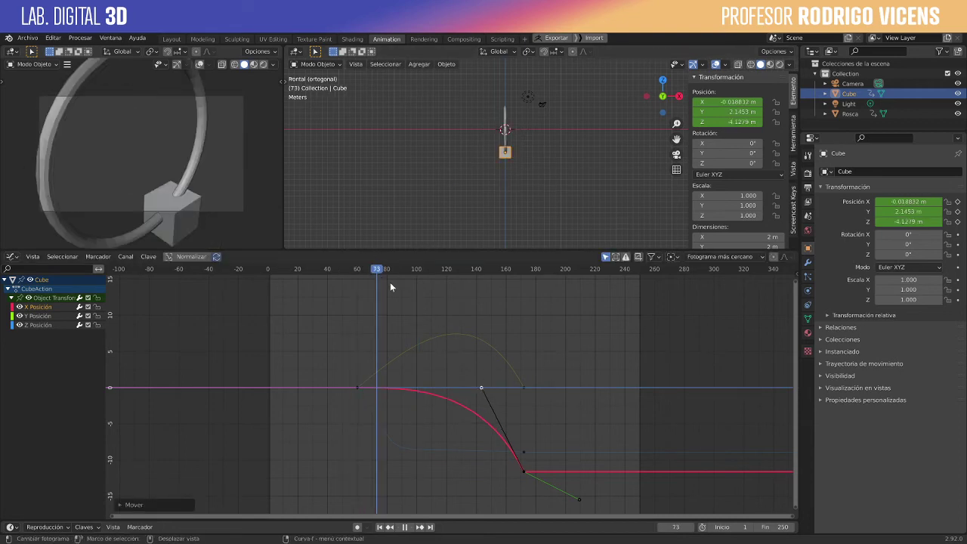
key(space)
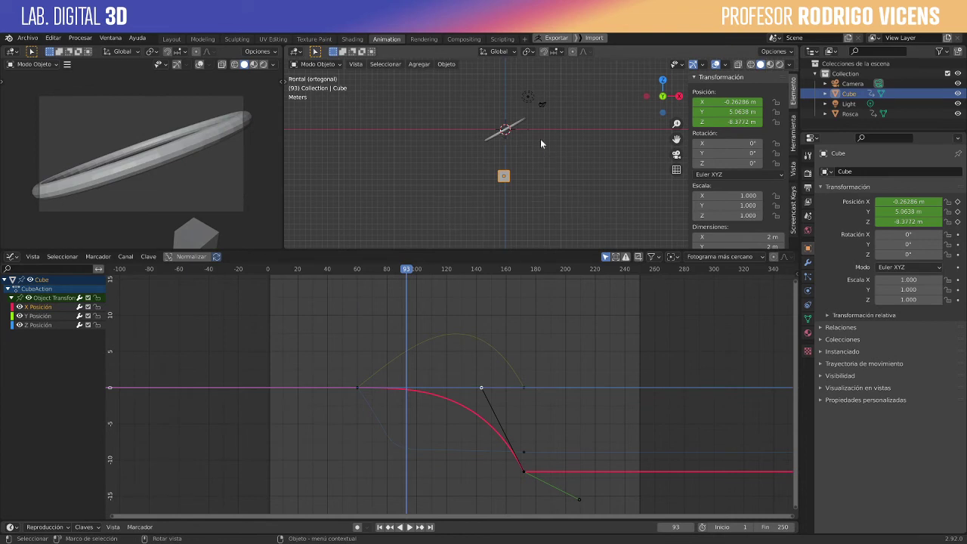
key(space)
drag(414, 270, 347, 271)
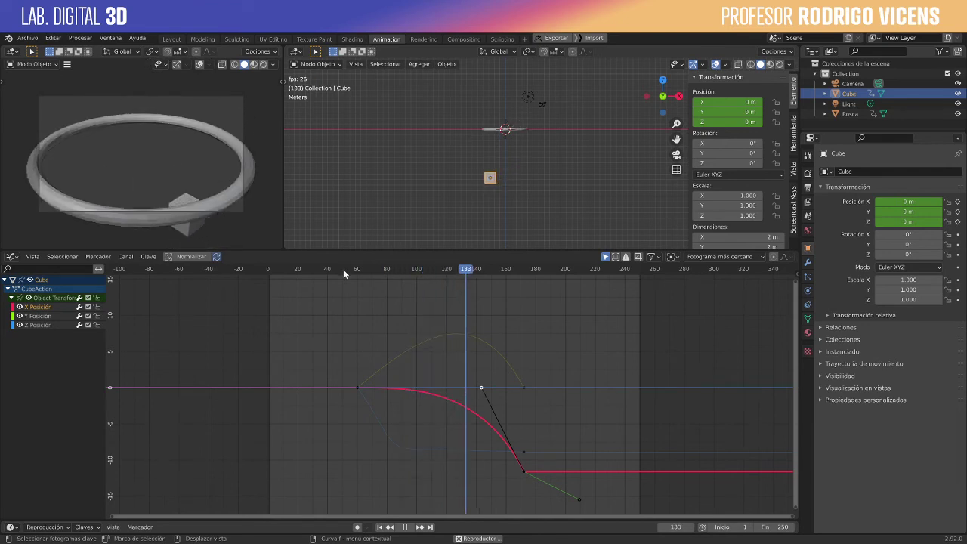
key(space)
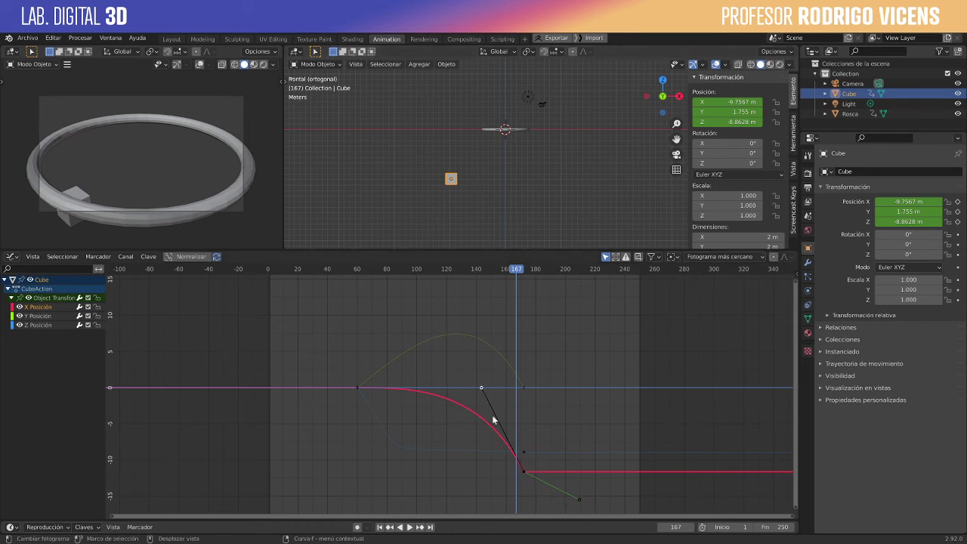
- Set the final X Position keyframe's handle type to Aligned (Alineada) and move its incoming handle to about frame 96 at about -11.5
right_click(524, 471)
mouse_move(526, 475)
mouse_move(521, 454)
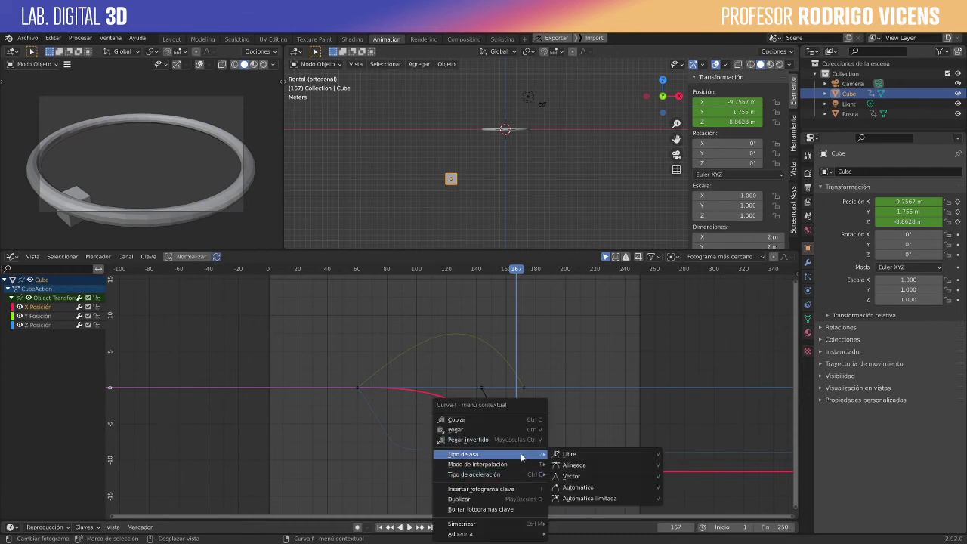
click(585, 464)
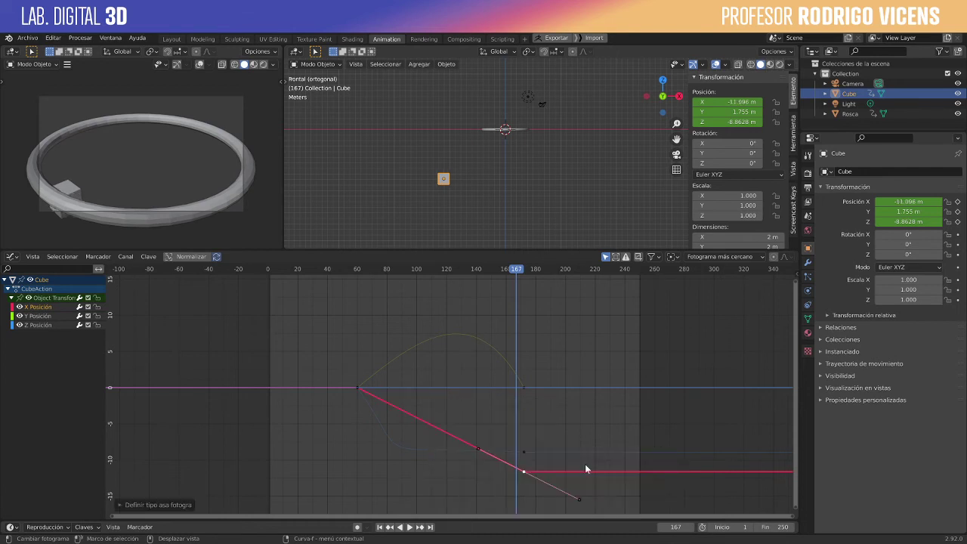
drag(479, 449, 411, 469)
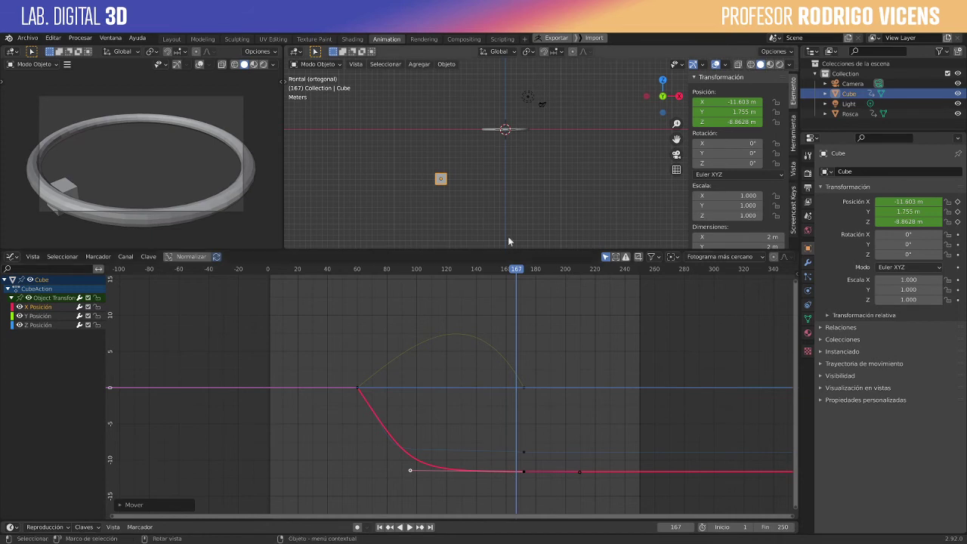
- Review the motion from about frame 60 up to frame 190, and replay it, stopping at frame 127
click(359, 271)
key(space)
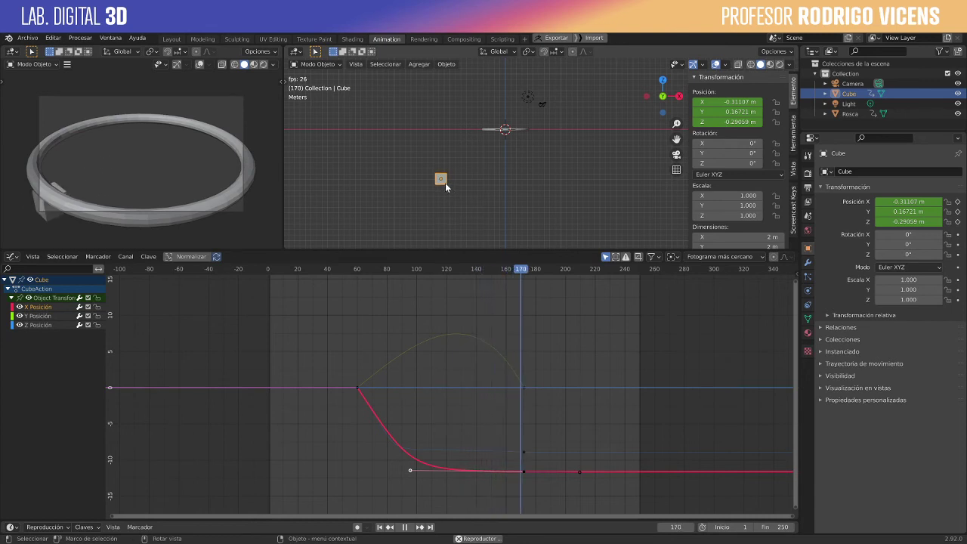
key(space)
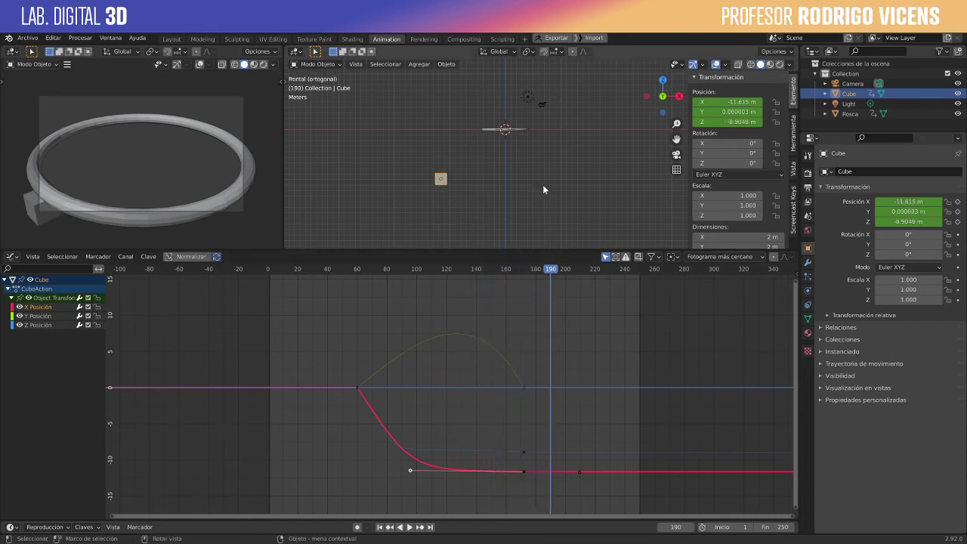
drag(469, 268, 364, 274)
key(space)
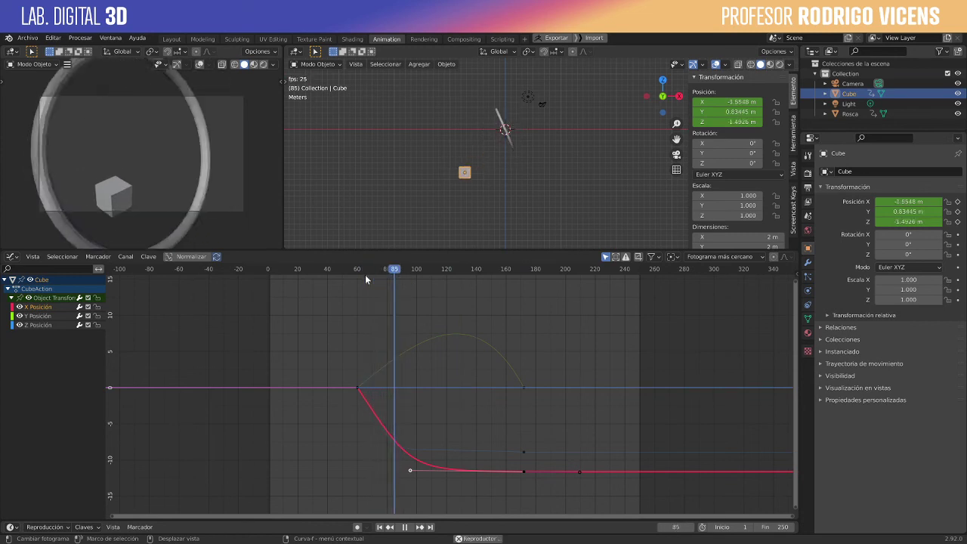
key(space)
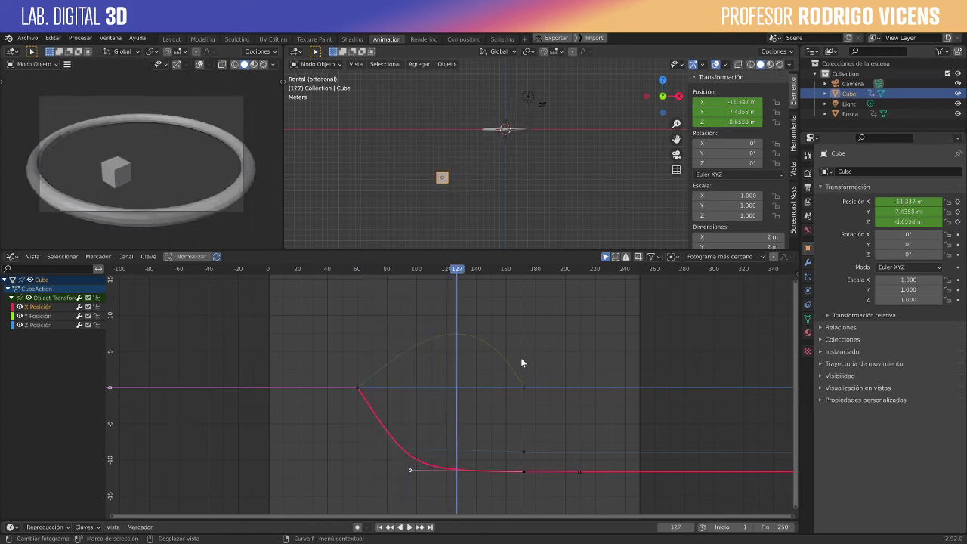
- Move the final Y Position keyframe's incoming handle to about frame 129 at a value of 0 and check the playback, stopping at frame 149
click(516, 376)
click(525, 388)
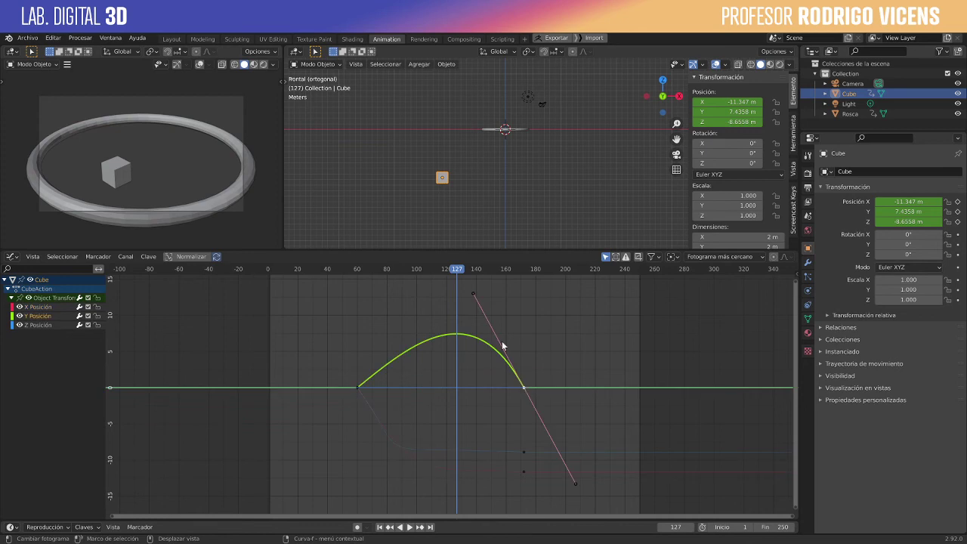
drag(503, 345, 463, 387)
click(344, 270)
key(space)
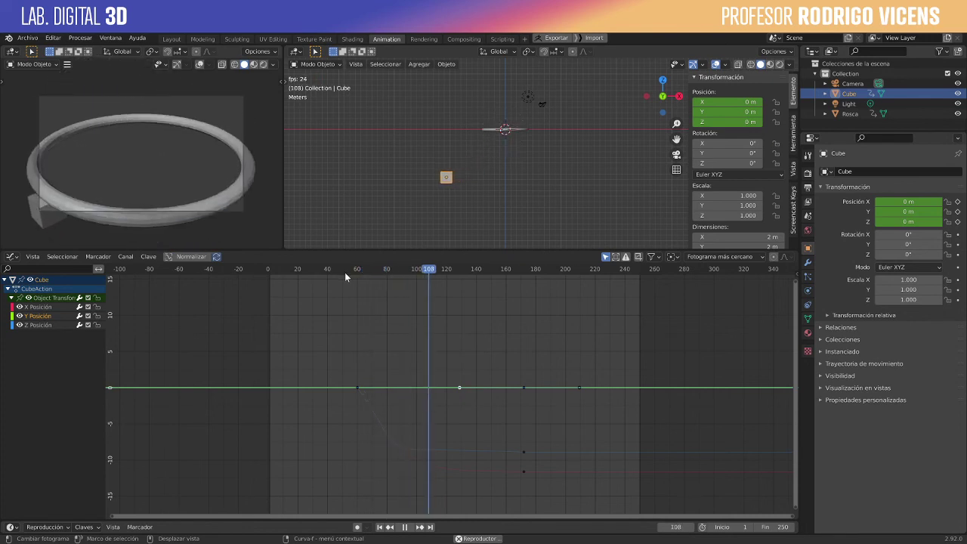
key(space)
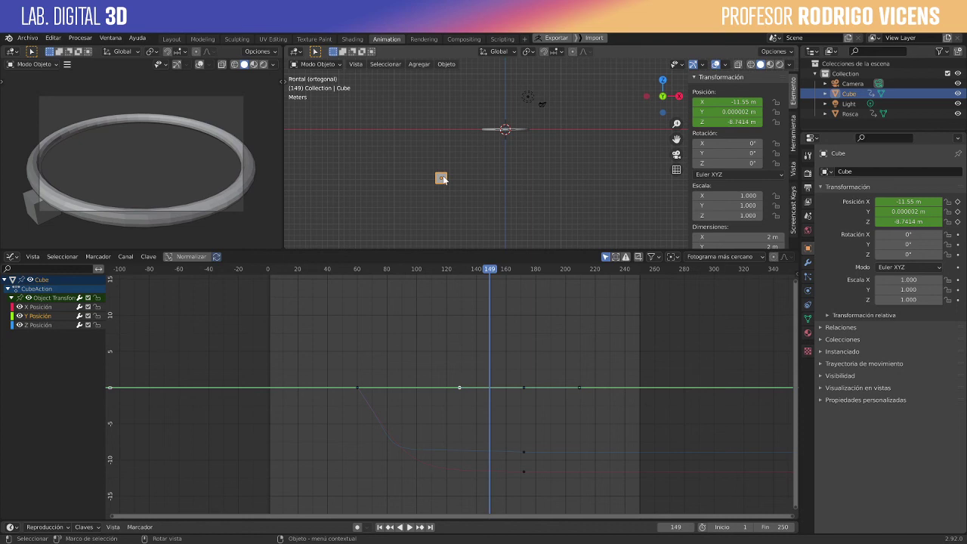
- Replay the cube's motion from frame 60, pausing at frame 152, and scrub to the final keyframes at frame 173
key(space)
drag(398, 269, 358, 274)
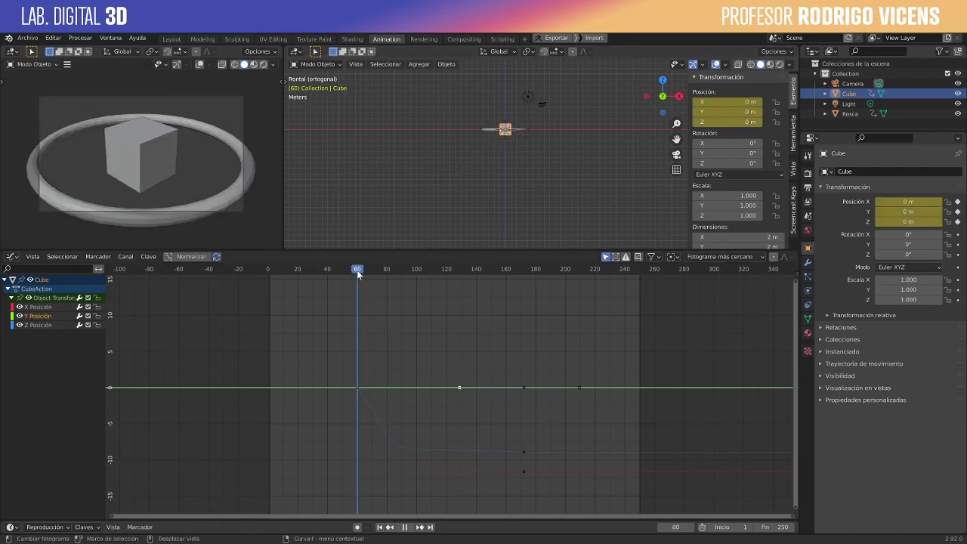
key(space)
key(space)
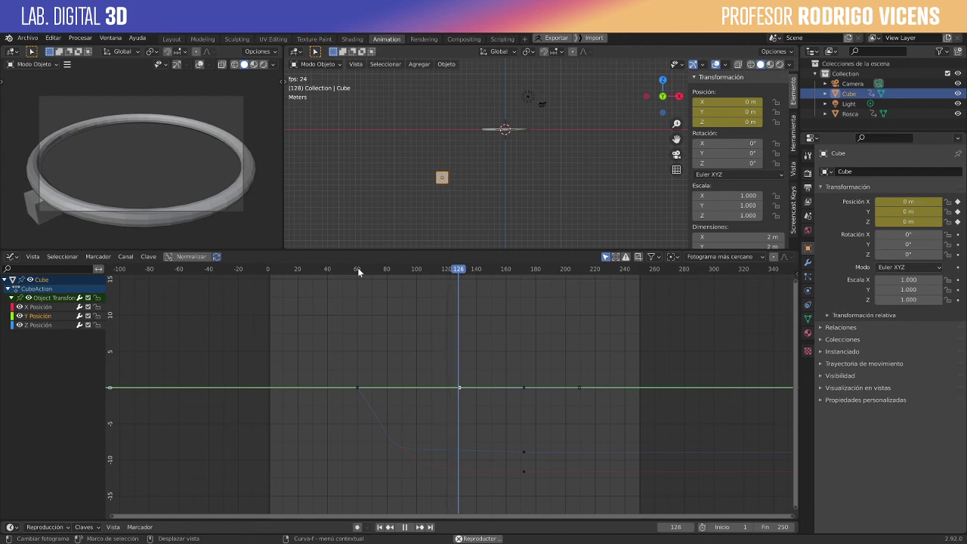
key(space)
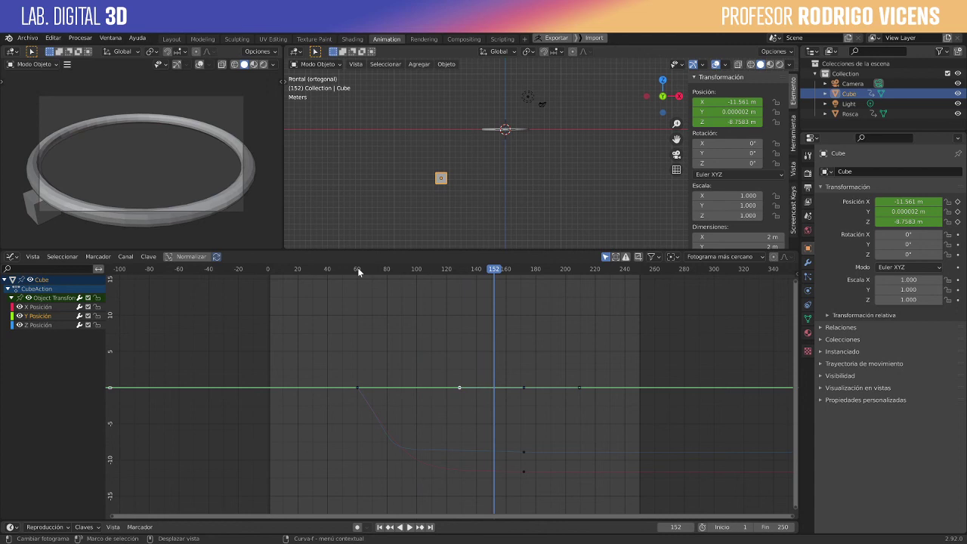
key(space)
key(Down)
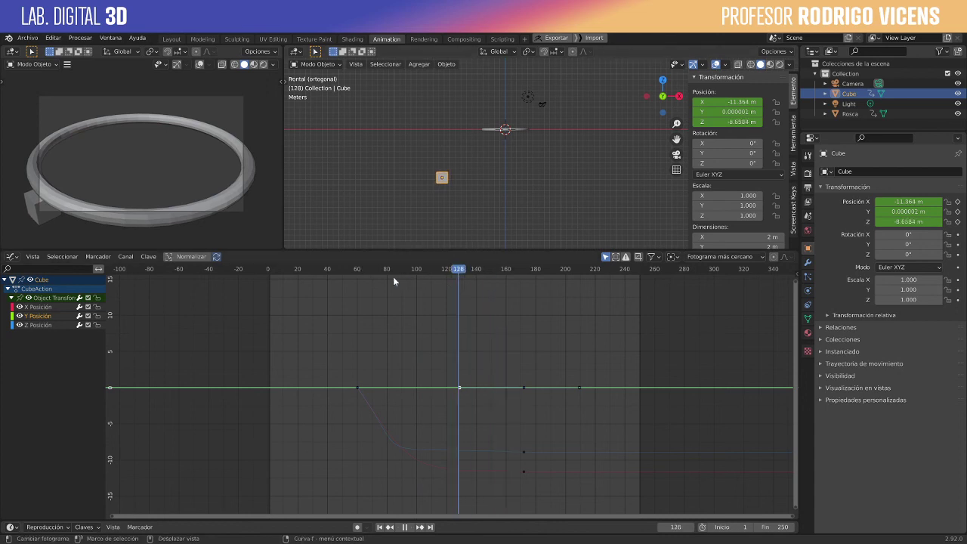
drag(393, 281, 525, 296)
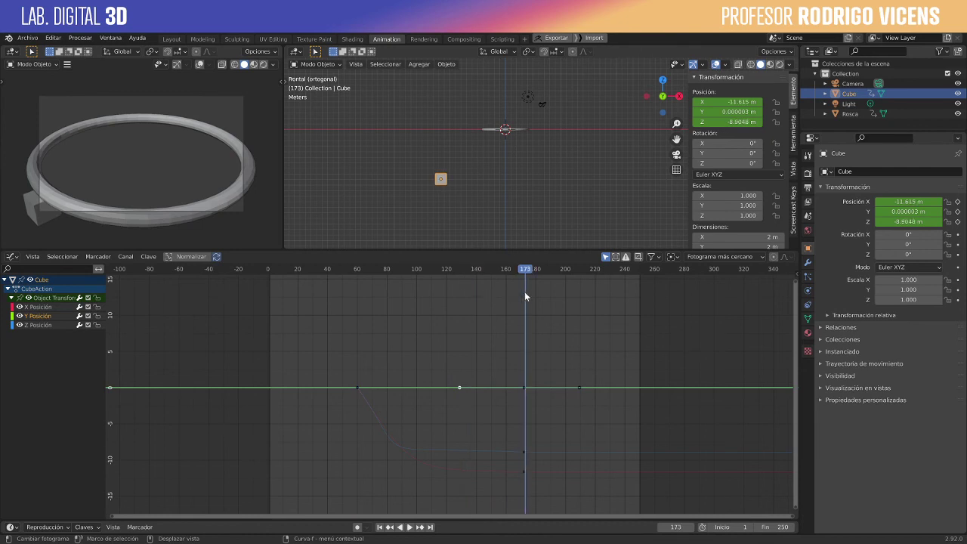
scroll(553, 290, down, 1)
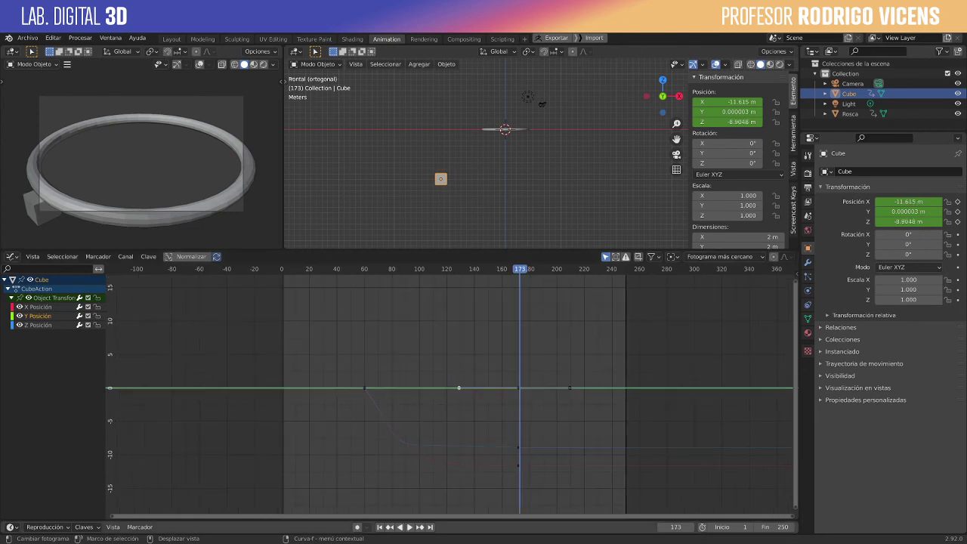